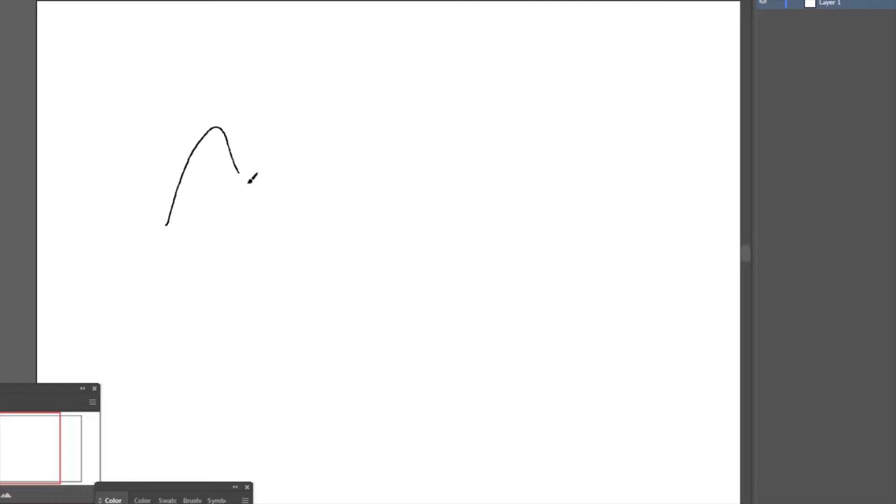
Pencil the first curvy letter outline, a small square above it, and the triangle and jagged parts
mouse_move(304, 400)
mouse_down()
mouse_move(328, 417)
mouse_move(303, 400)
mouse_up()
mouse_move(252, 143)
mouse_down()
mouse_move(264, 182)
mouse_move(252, 143)
mouse_up()
drag(332, 197, 304, 241)
drag(349, 280, 333, 322)
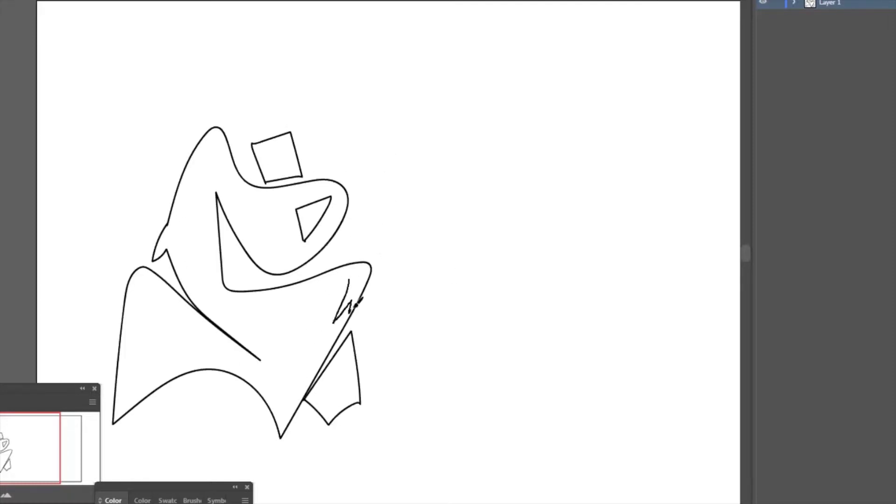
mouse_move(336, 180)
mouse_down()
mouse_move(376, 116)
mouse_move(422, 269)
mouse_up()
mouse_move(392, 213)
mouse_down()
mouse_move(427, 291)
mouse_move(359, 385)
mouse_up()
Outline the second letter with its top rectangle, the lower-right block, tall top-right shape and slanted piece
mouse_move(416, 171)
mouse_down()
mouse_move(417, 112)
mouse_move(461, 173)
mouse_up()
drag(438, 276, 485, 256)
drag(507, 349, 496, 365)
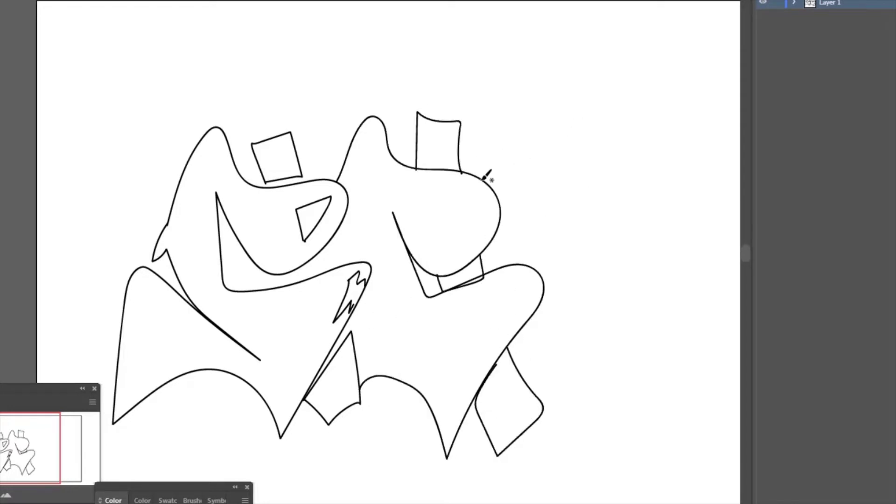
mouse_move(482, 177)
mouse_down()
mouse_move(501, 215)
mouse_move(508, 265)
mouse_up()
drag(530, 322, 518, 334)
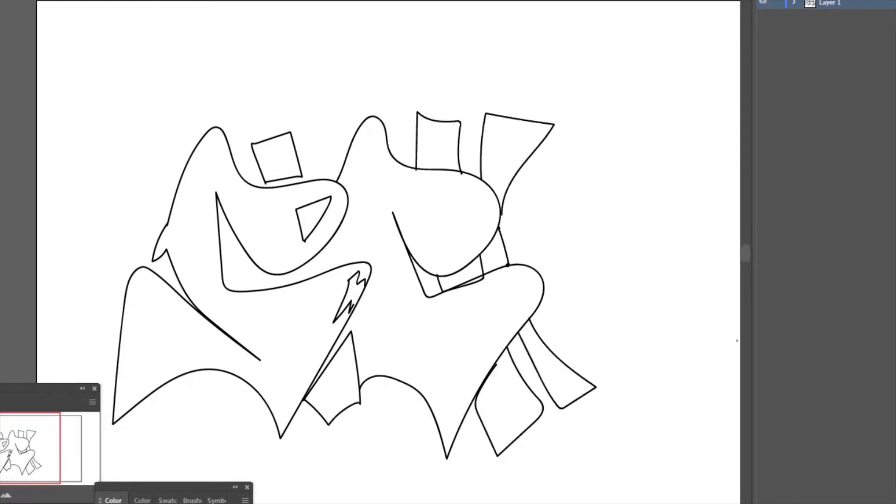
Add left bubble ovals, a zigzag, inner detail lines and a teardrop drip, then a new layer
drag(160, 386, 178, 413)
drag(172, 208, 166, 219)
drag(114, 185, 109, 202)
drag(301, 214, 329, 201)
drag(497, 367, 499, 444)
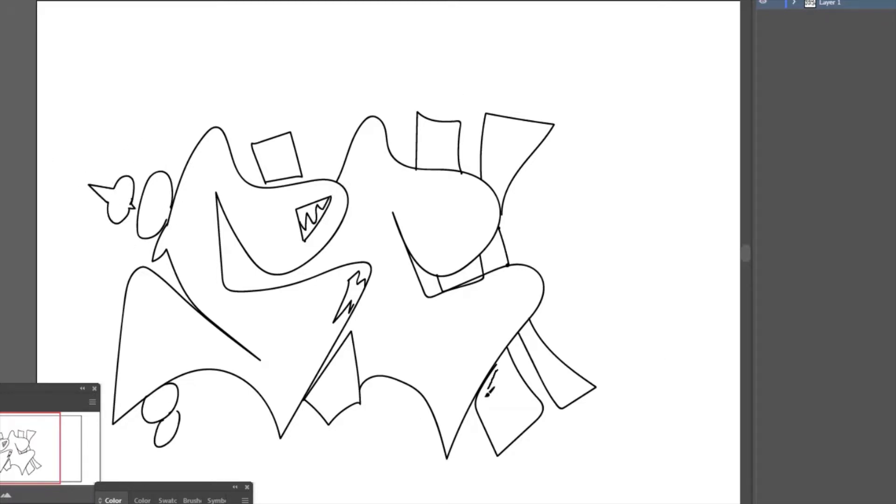
drag(502, 384, 503, 433)
drag(508, 398, 508, 429)
drag(528, 335, 562, 398)
mouse_move(532, 157)
mouse_down()
mouse_move(517, 225)
mouse_move(591, 328)
mouse_move(627, 338)
mouse_up()
drag(367, 281, 355, 320)
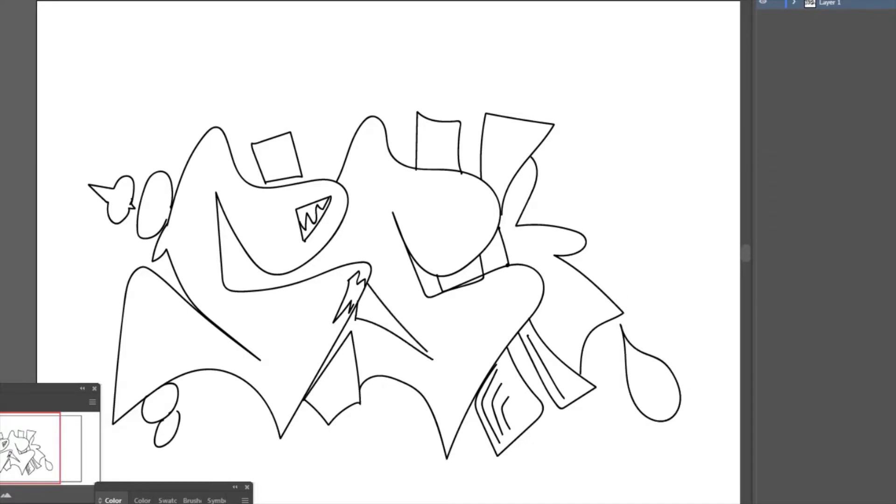
key(ctrl+l)
Set the paint colour to yellow-green #9DC924 and fill the left letter green
click(466, 282)
click(415, 180)
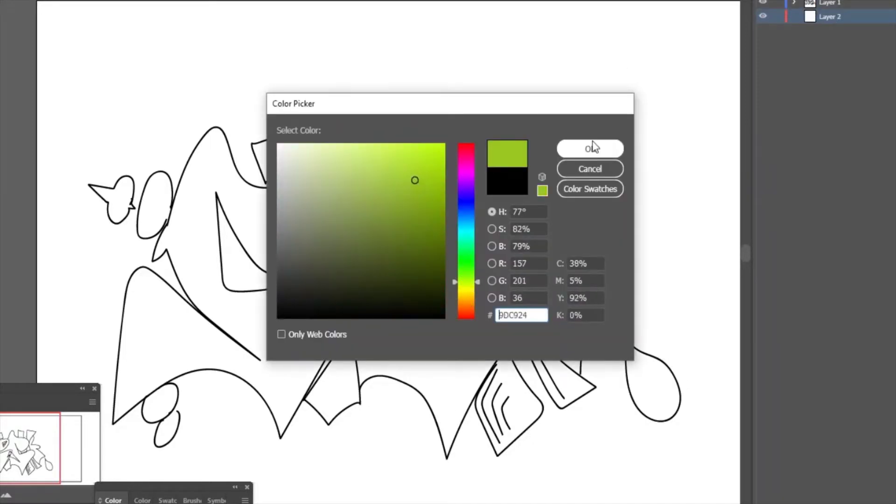
click(592, 149)
drag(260, 360, 223, 288)
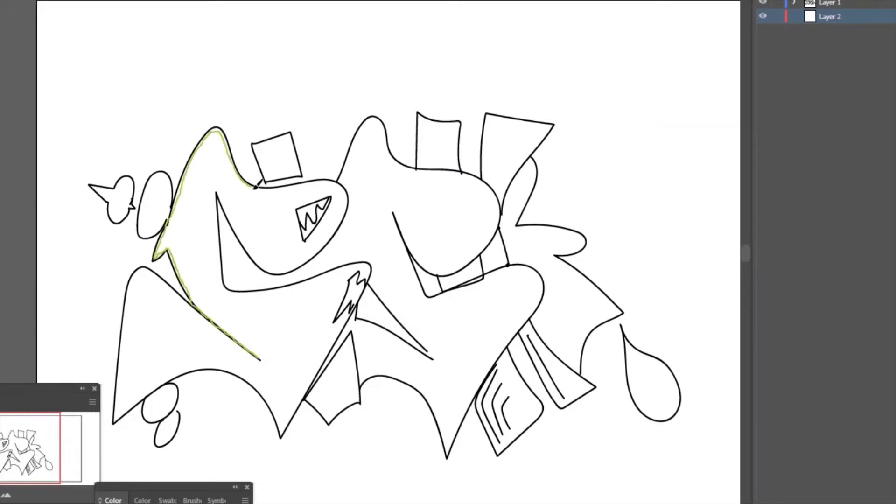
drag(299, 281, 264, 364)
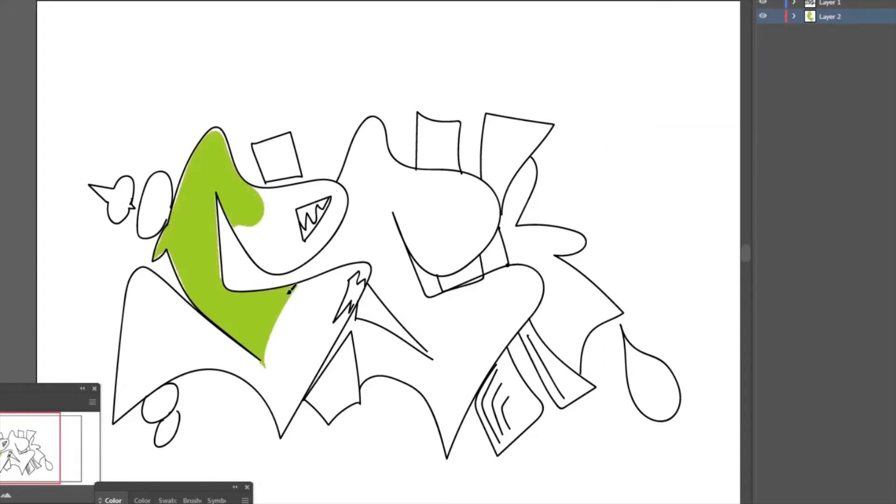
drag(371, 274, 289, 327)
mouse_move(357, 305)
mouse_down()
mouse_move(259, 369)
mouse_move(261, 359)
mouse_up()
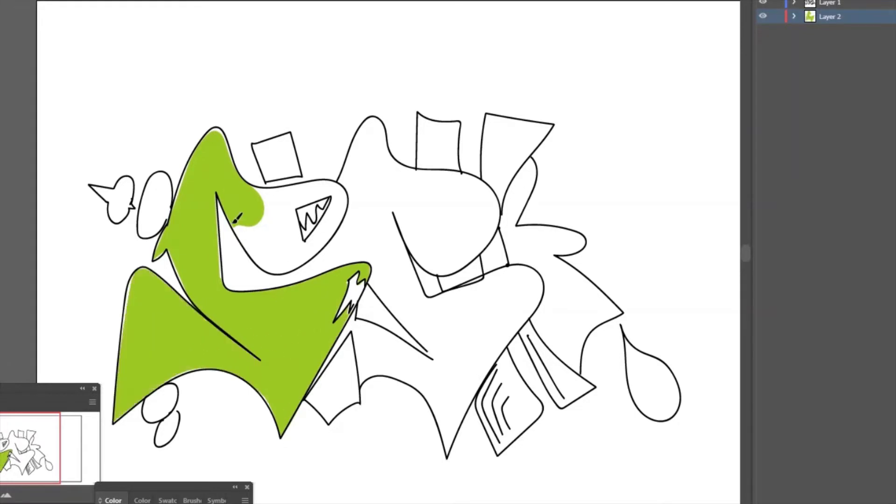
Fill the lower-left triangle, small square, middle letter, top rectangles, right shape and teardrop green
mouse_move(237, 220)
mouse_down()
mouse_move(341, 181)
mouse_move(292, 134)
mouse_up()
drag(359, 326, 357, 298)
mouse_move(359, 264)
mouse_down()
mouse_move(354, 193)
mouse_move(449, 431)
mouse_move(353, 196)
mouse_up()
drag(419, 123, 455, 174)
drag(485, 123, 536, 126)
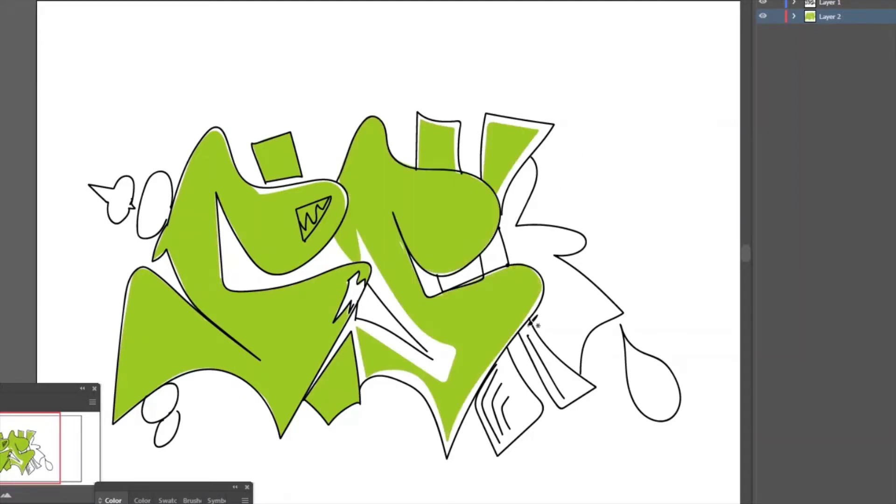
mouse_move(532, 322)
mouse_down()
mouse_move(500, 444)
mouse_move(606, 310)
mouse_move(510, 201)
mouse_move(503, 226)
mouse_up()
drag(635, 355, 658, 402)
On a new layer, paint purple into the middle strips, the left letter's top edge and triangle edge
key(ctrl+l)
key(Return)
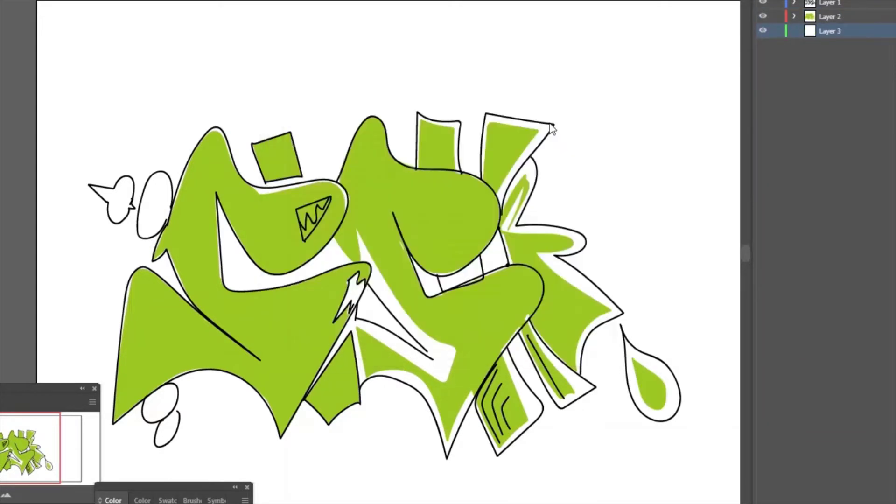
drag(510, 265, 498, 227)
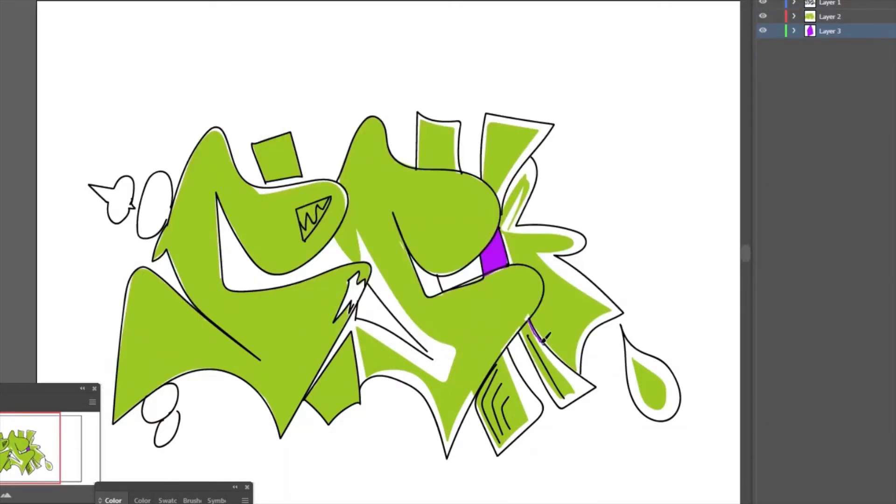
drag(526, 321, 523, 323)
mouse_move(348, 196)
mouse_down()
mouse_move(252, 193)
mouse_move(228, 136)
mouse_up()
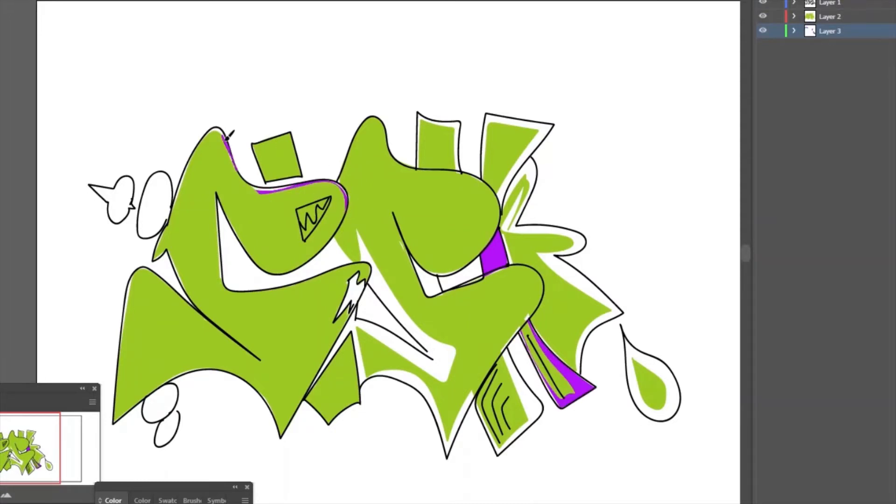
drag(135, 273, 121, 345)
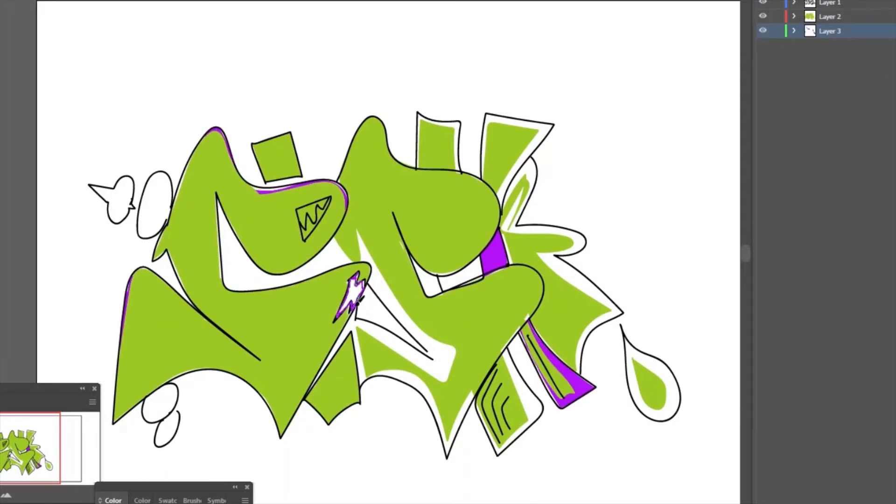
Paint a purple triangle in the central gap and purple on the left bubbles and drip edge
drag(360, 294, 420, 347)
mouse_move(169, 214)
mouse_down()
mouse_move(132, 175)
mouse_move(117, 205)
mouse_move(98, 187)
mouse_up()
mouse_move(624, 336)
mouse_down()
mouse_move(638, 393)
mouse_move(627, 314)
mouse_up()
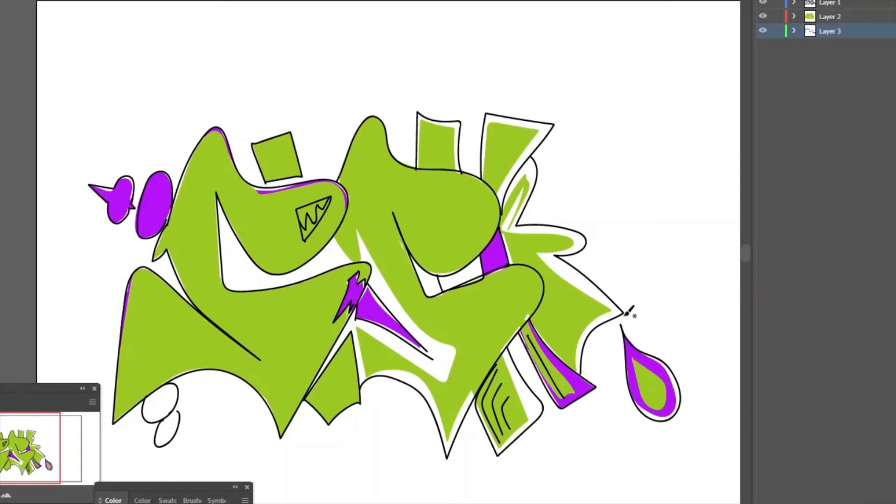
drag(159, 397, 166, 432)
On a new layer, pick a saturated orange and fill shapes inside the left letter
key(ctrl+l)
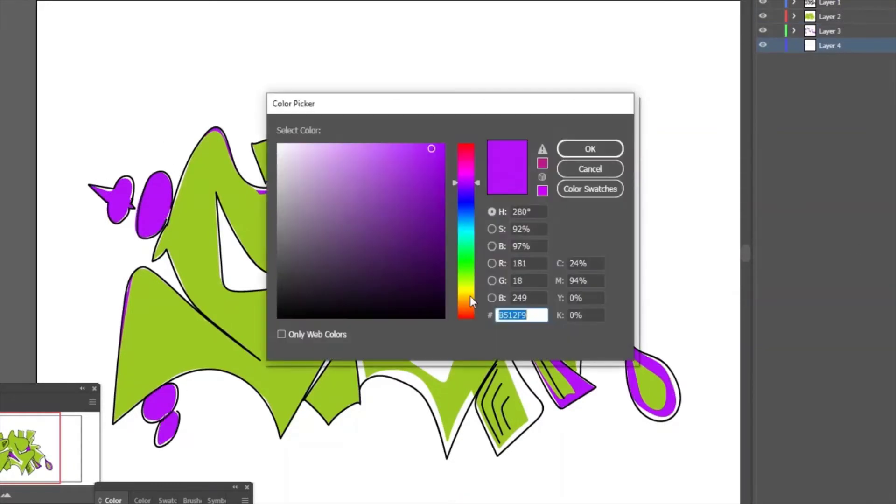
click(466, 302)
click(397, 147)
click(437, 145)
key(Return)
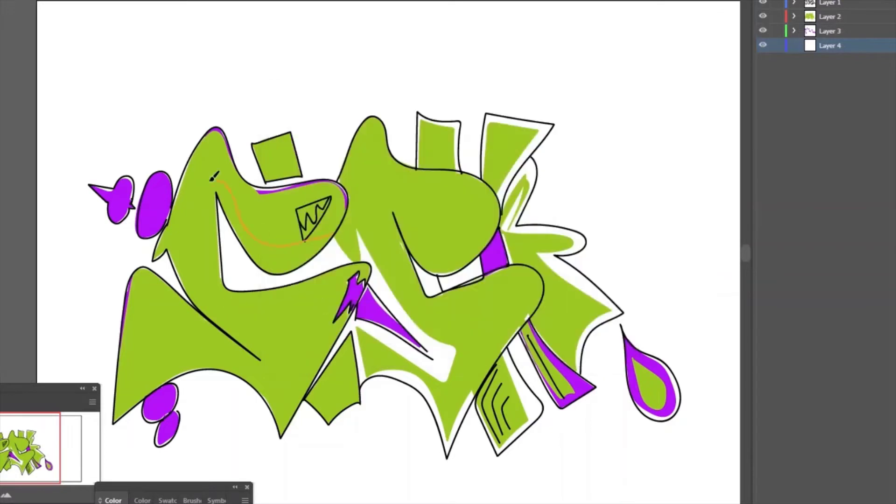
drag(214, 177, 363, 256)
drag(311, 389, 309, 393)
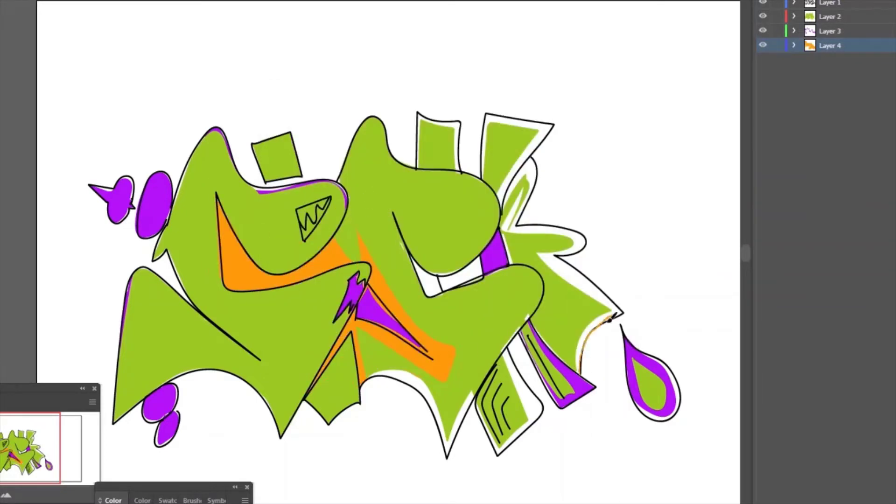
Add orange along the right letter's edges, the tops of the letter arms and a white gap
mouse_move(609, 318)
mouse_down()
mouse_move(509, 206)
mouse_move(534, 223)
mouse_up()
drag(462, 124, 417, 117)
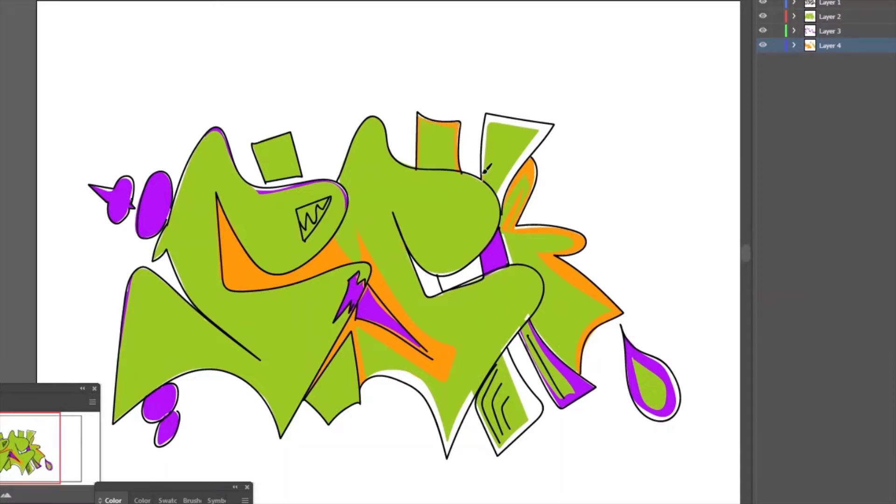
drag(485, 170, 553, 125)
drag(449, 295, 432, 292)
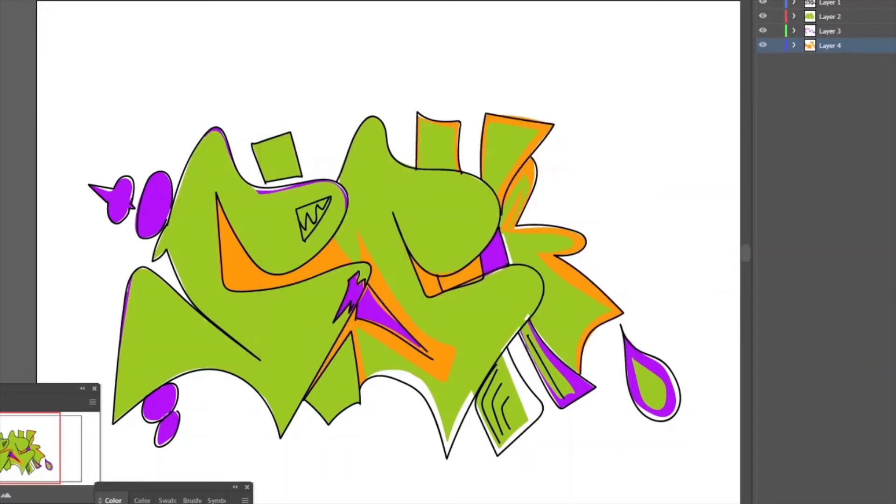
On a new layer, shade the lower curves, eye shape and middle letter's underside in dark green
key(ctrl+l)
drag(123, 411, 242, 359)
mouse_move(289, 403)
mouse_down()
mouse_move(333, 325)
mouse_move(326, 402)
mouse_up()
drag(338, 201, 289, 266)
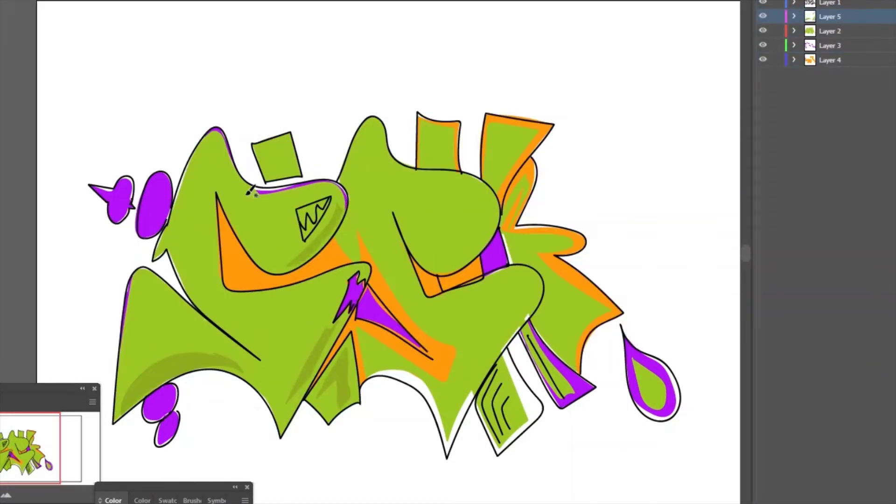
drag(214, 196, 287, 299)
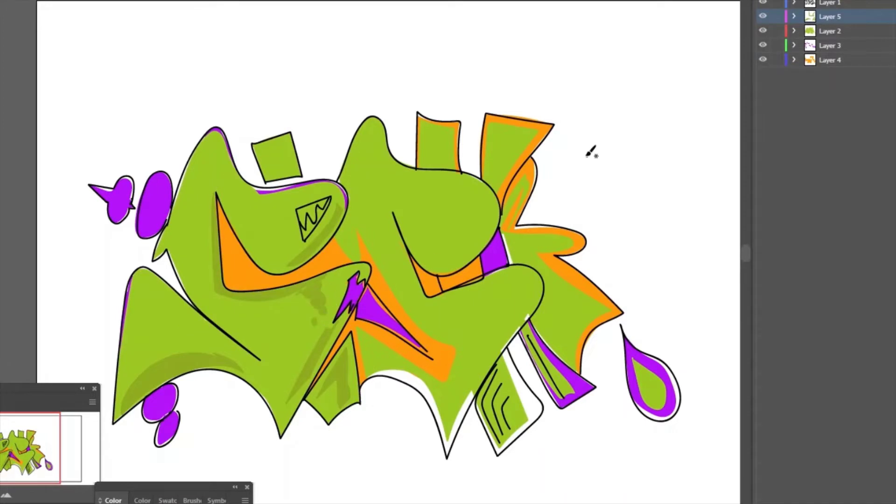
mouse_move(411, 266)
mouse_down()
mouse_move(543, 287)
mouse_move(398, 210)
mouse_up()
drag(381, 363, 482, 399)
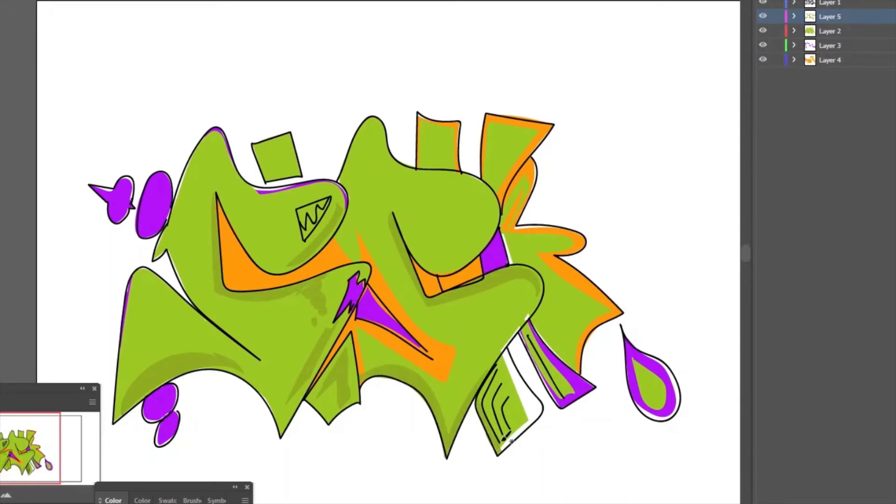
Cover the white strip in the lower-right piece and the orange strips with green
drag(508, 439, 533, 398)
drag(521, 364, 506, 353)
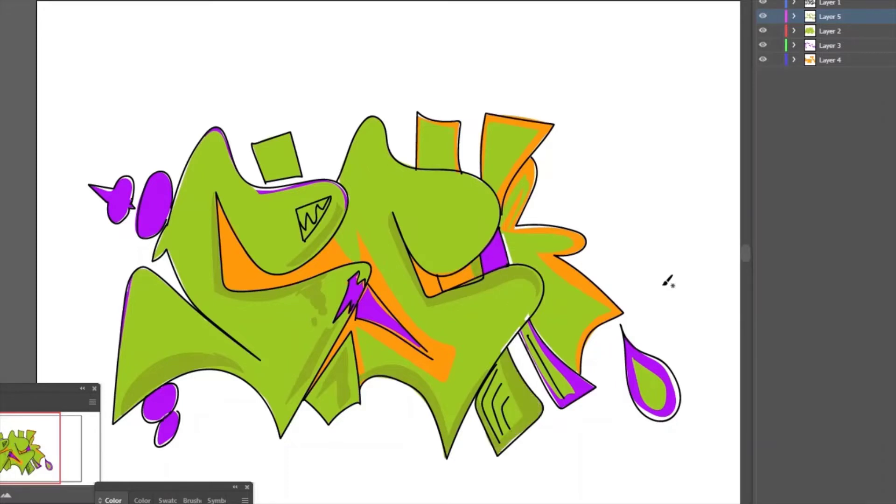
drag(468, 259, 483, 246)
drag(455, 131, 460, 168)
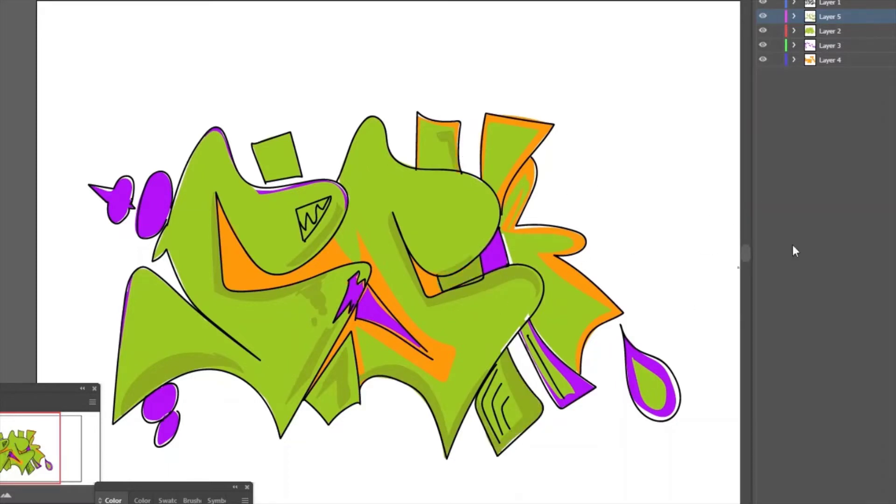
Shade the right piece, teardrop, small square, hump letter, lower-left letter and rounded piece edges
drag(578, 354, 575, 299)
drag(525, 238, 562, 242)
drag(646, 364, 653, 396)
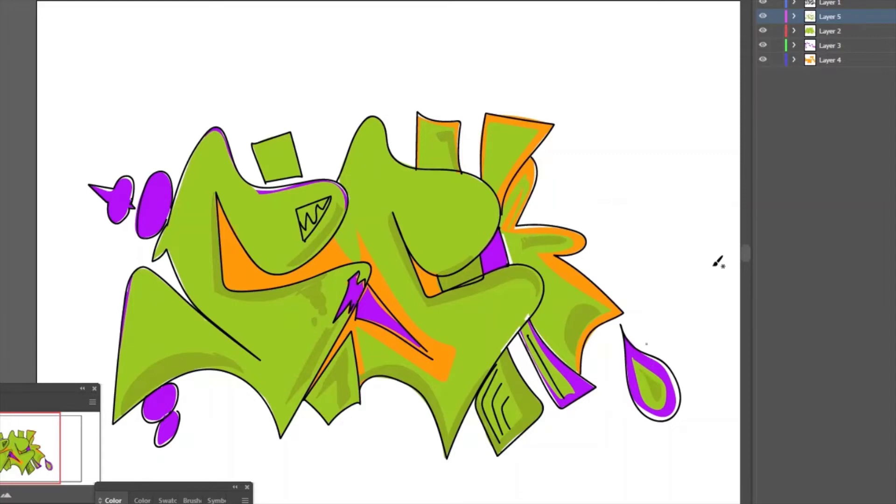
drag(280, 136, 294, 171)
drag(375, 122, 341, 181)
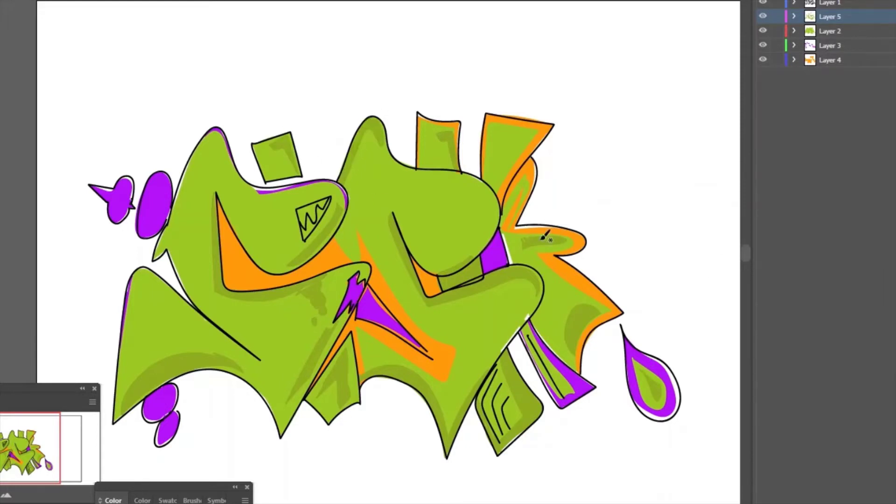
drag(219, 326, 170, 249)
drag(530, 312, 485, 371)
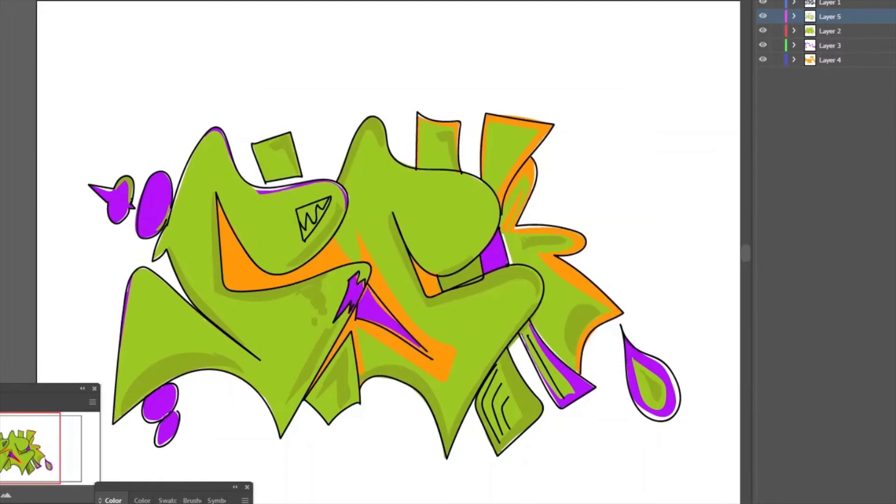
On a new layer, paint light-green highlights across the left letter and the other letters
key(ctrl+l)
drag(196, 185, 207, 286)
drag(316, 303, 290, 356)
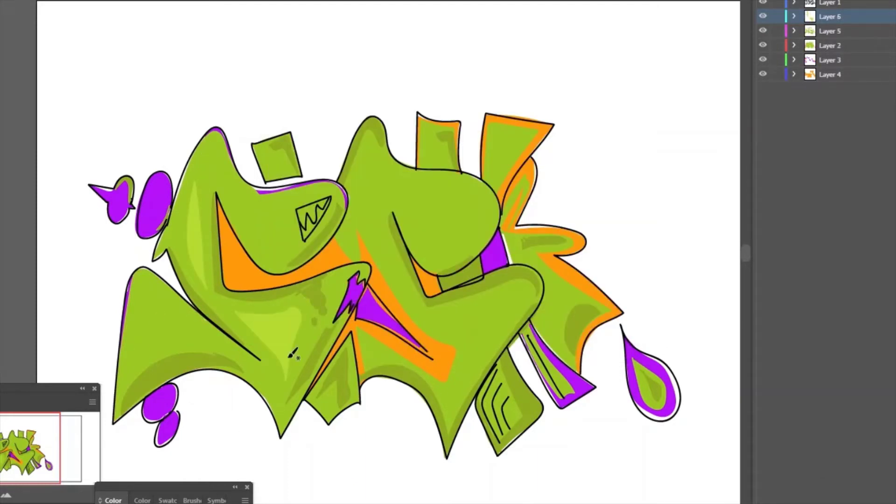
drag(134, 350, 275, 378)
drag(374, 200, 457, 219)
drag(429, 187, 471, 242)
drag(522, 294, 448, 397)
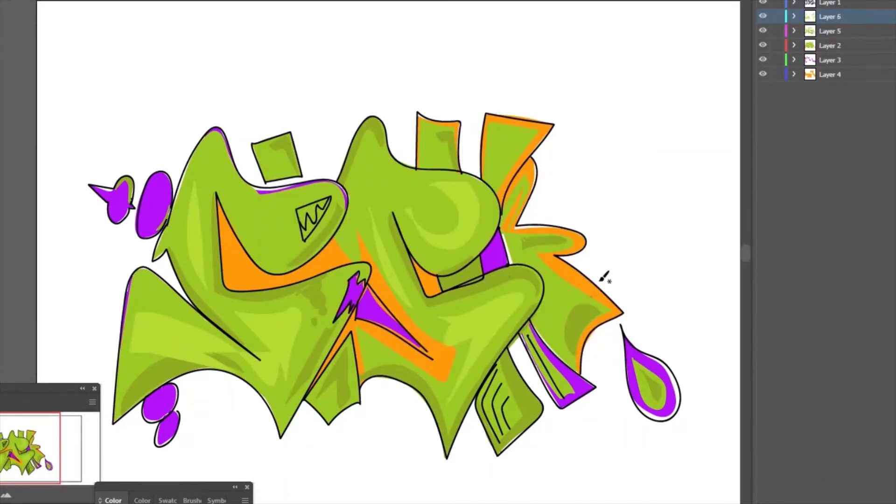
drag(565, 270, 546, 322)
Highlight the right K letter's arms and uprights, plus the middle and left letters
drag(517, 250, 534, 238)
drag(499, 179, 513, 105)
drag(436, 164, 432, 142)
drag(466, 145, 462, 131)
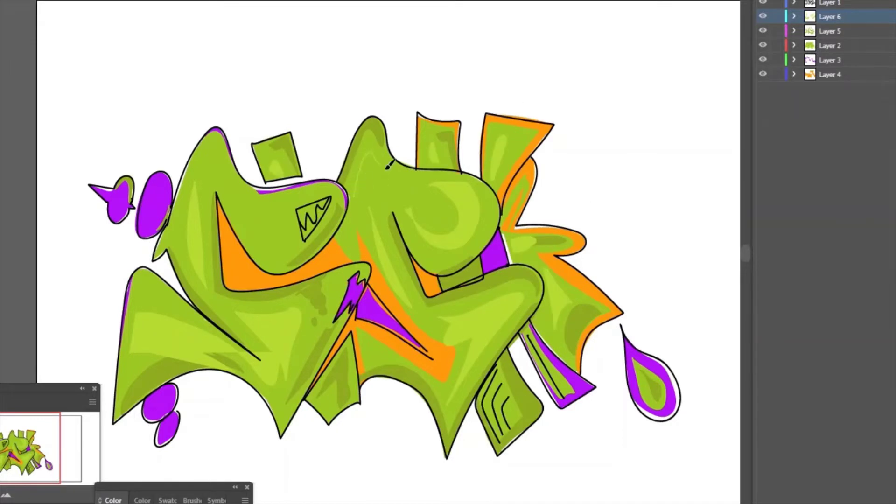
drag(389, 164, 359, 220)
drag(276, 210, 229, 238)
drag(231, 140, 201, 171)
Switch to light yellow-green #B6DB31 and highlight the left, right and lower-left letters
double_click(777, 404)
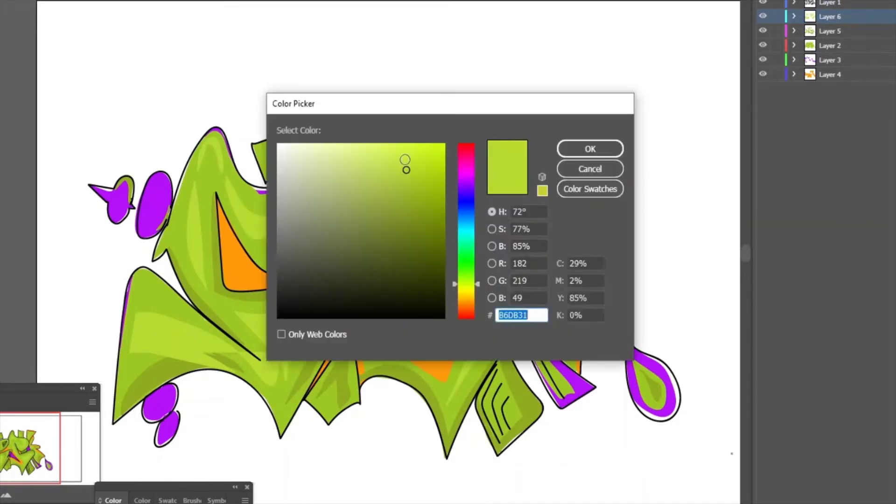
click(590, 149)
drag(201, 241, 195, 257)
drag(263, 213, 242, 229)
drag(218, 132, 209, 147)
drag(292, 335, 275, 355)
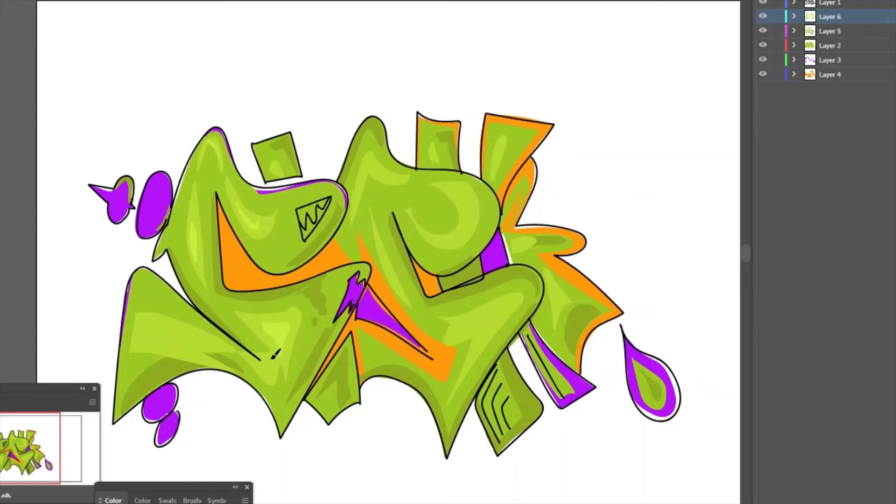
drag(468, 310, 502, 340)
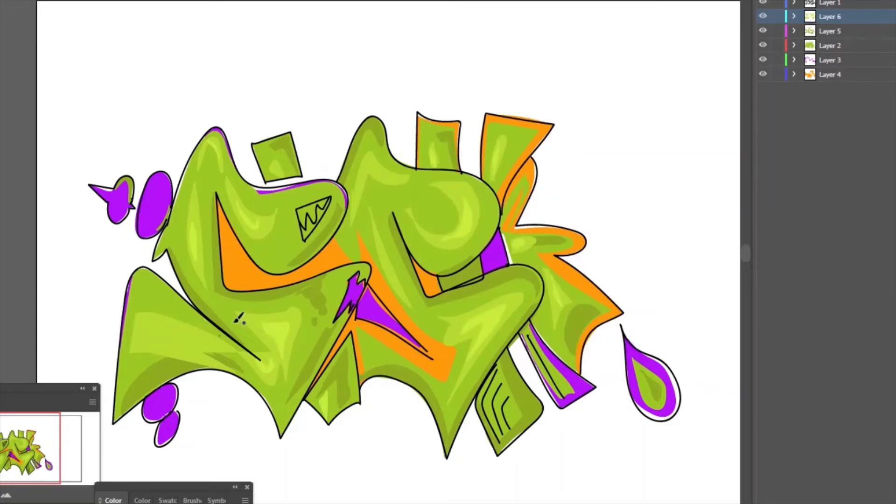
drag(127, 330, 203, 353)
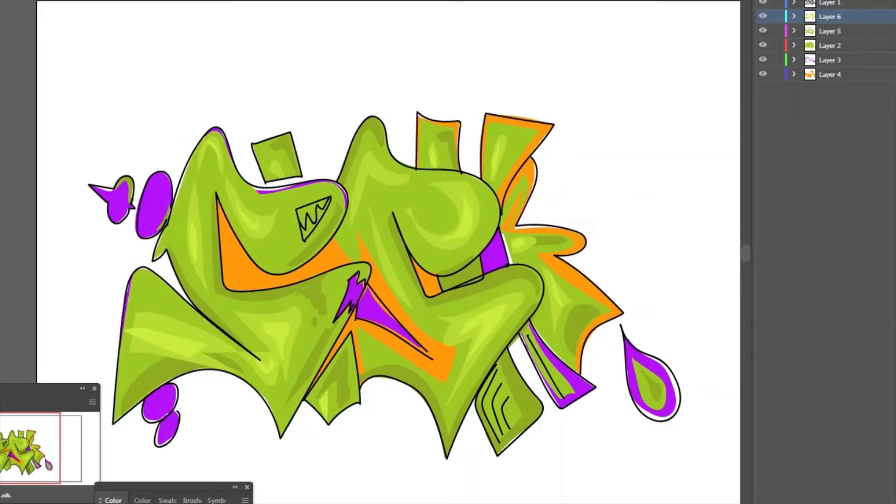
Add a new layer, undo a stray mark, and paint a solid purple rim around the drop
click(829, 59)
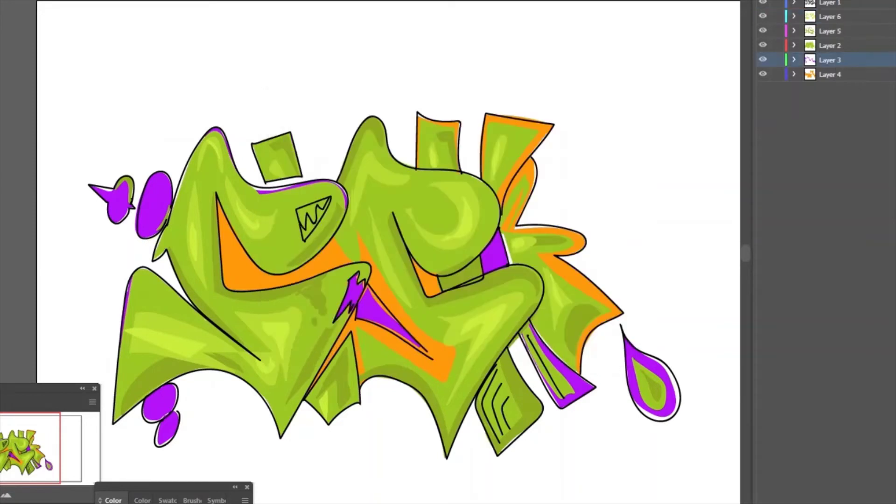
key(ctrl+l)
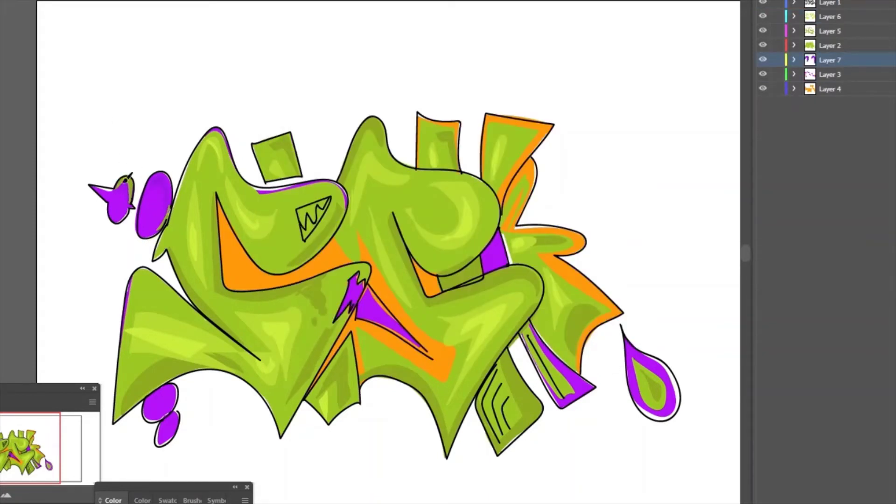
key(ctrl+z)
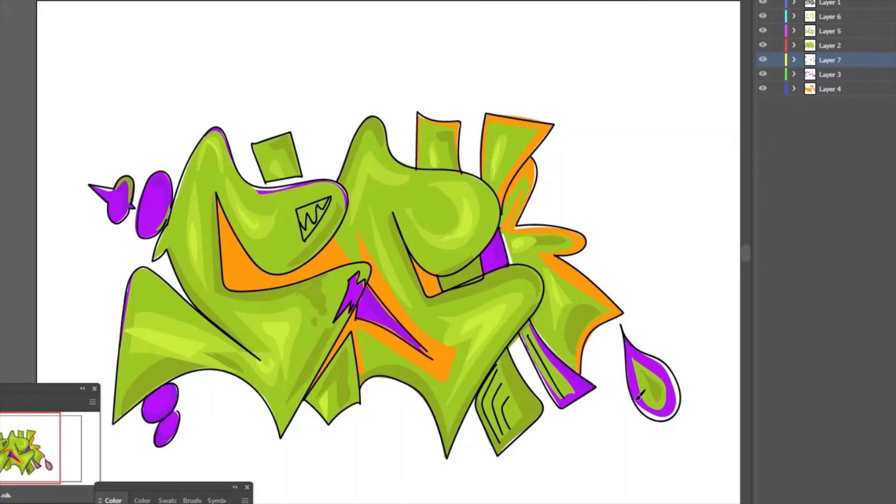
drag(684, 395, 681, 397)
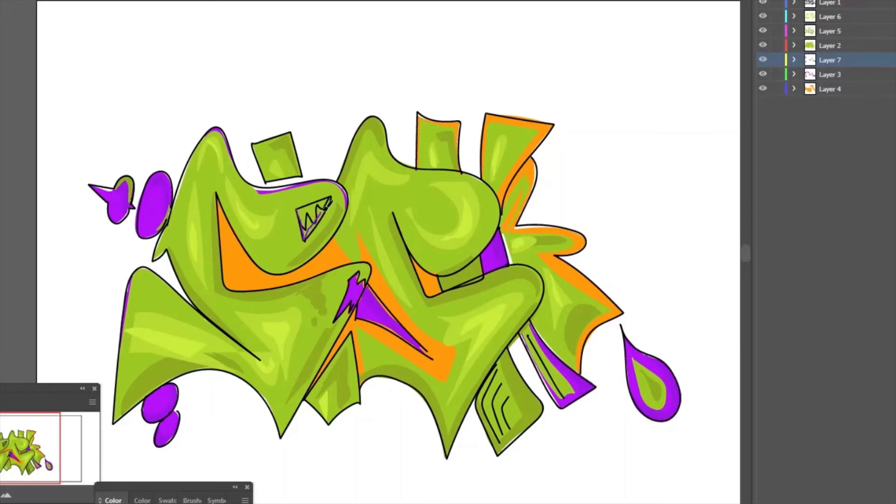
On another new layer, fill the zigzag triangle with purple
click(829, 46)
key(ctrl+l)
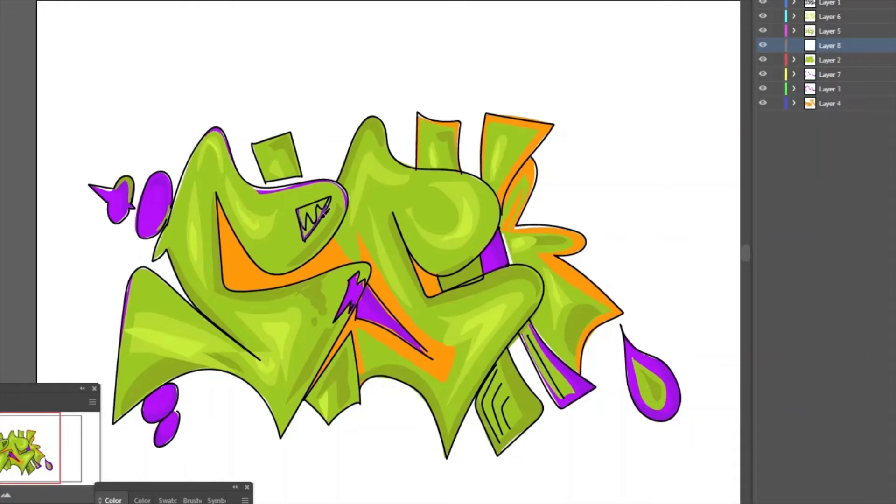
drag(304, 224, 308, 191)
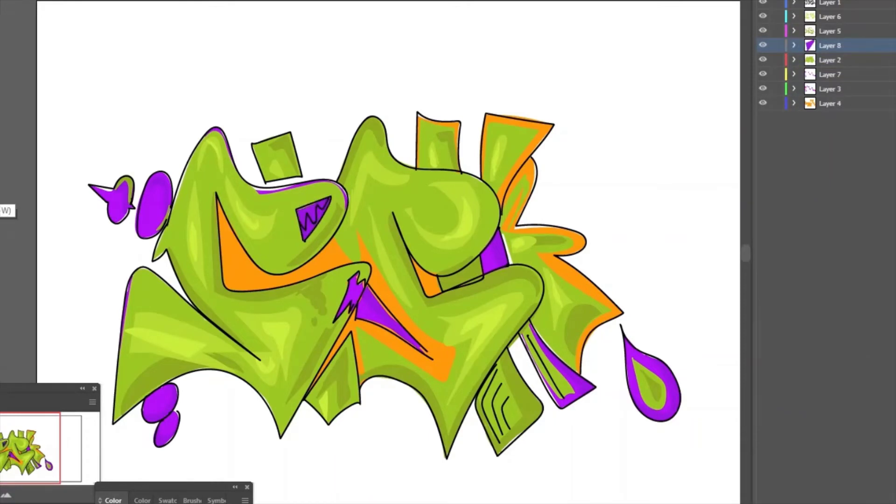
On a new layer placed above Layer 4, paint orange along the right letter's edges; add two empty layers
click(588, 146)
key(ctrl+l)
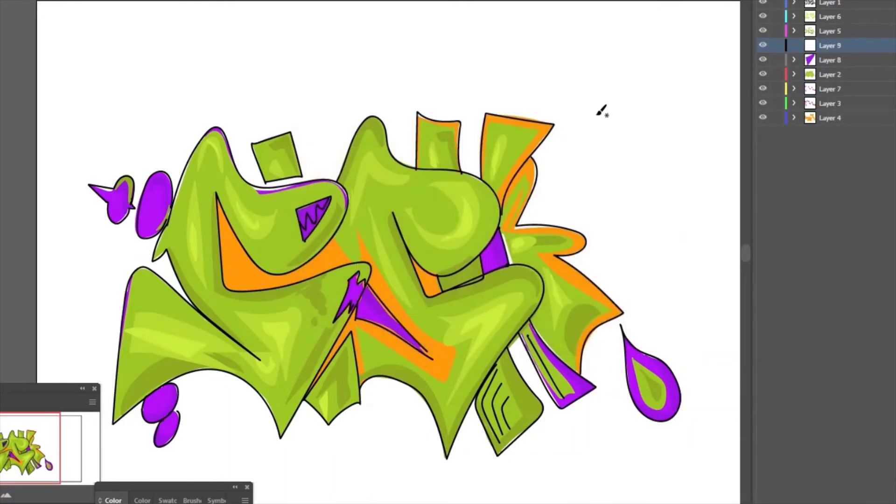
drag(830, 45, 851, 111)
drag(227, 231, 266, 270)
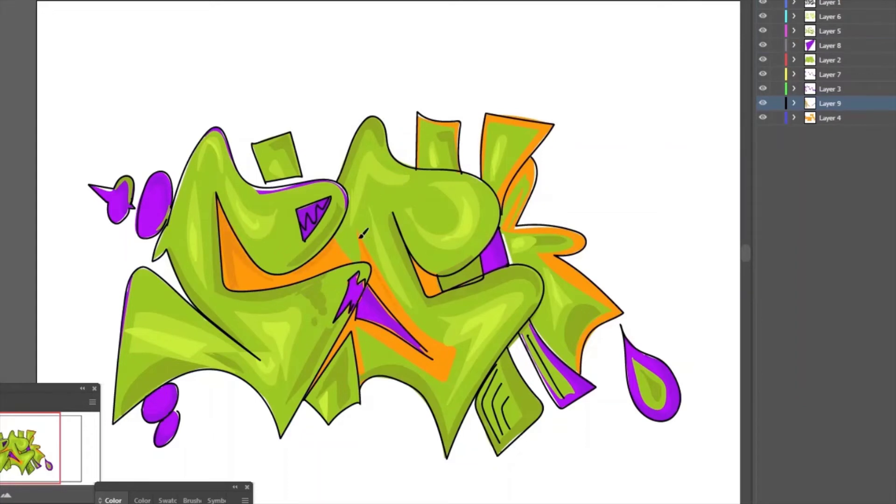
drag(549, 126, 509, 186)
drag(576, 244, 599, 286)
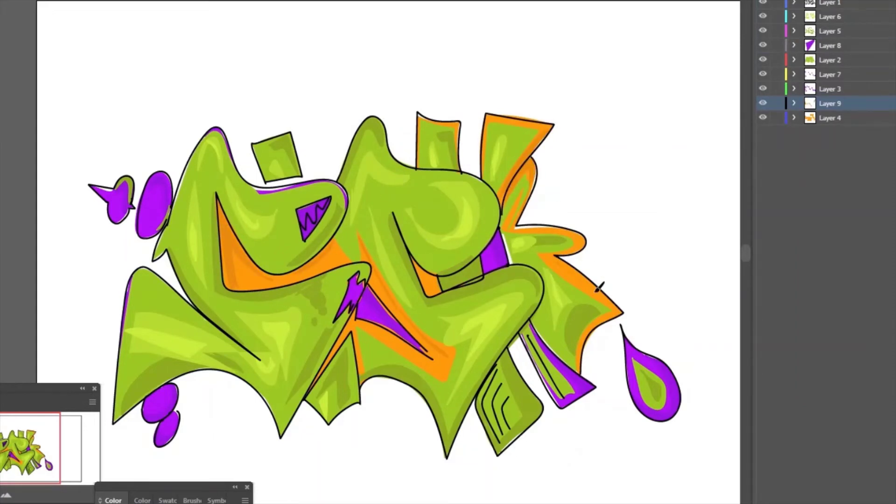
key(ctrl+l)
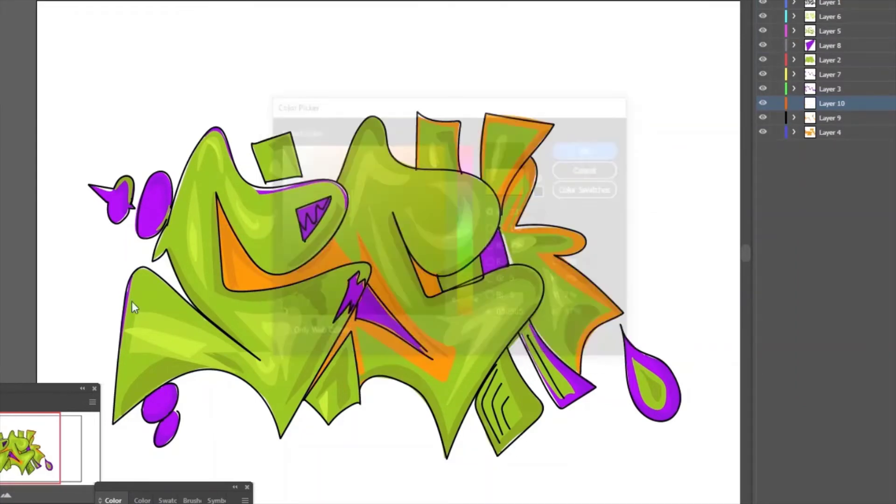
key(ctrl+l)
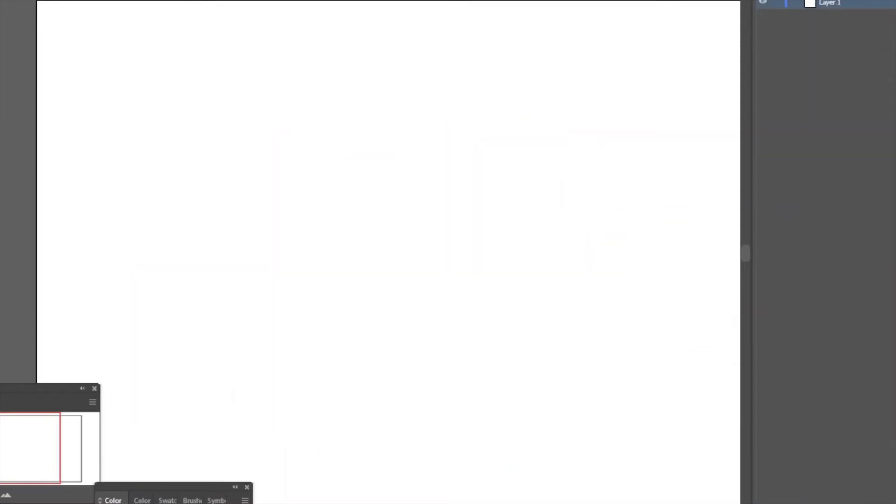
Sketch the first letter, small square and triangle, a zigzag spike, and the bulbous second letter
mouse_move(170, 220)
mouse_down()
mouse_move(220, 210)
mouse_move(259, 360)
mouse_up()
drag(310, 390, 306, 378)
drag(265, 182, 263, 179)
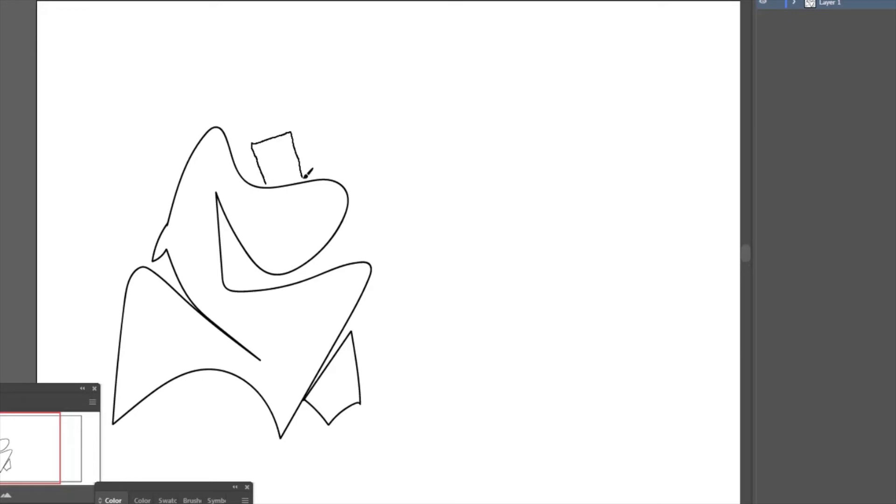
drag(300, 221, 298, 217)
drag(333, 285, 369, 273)
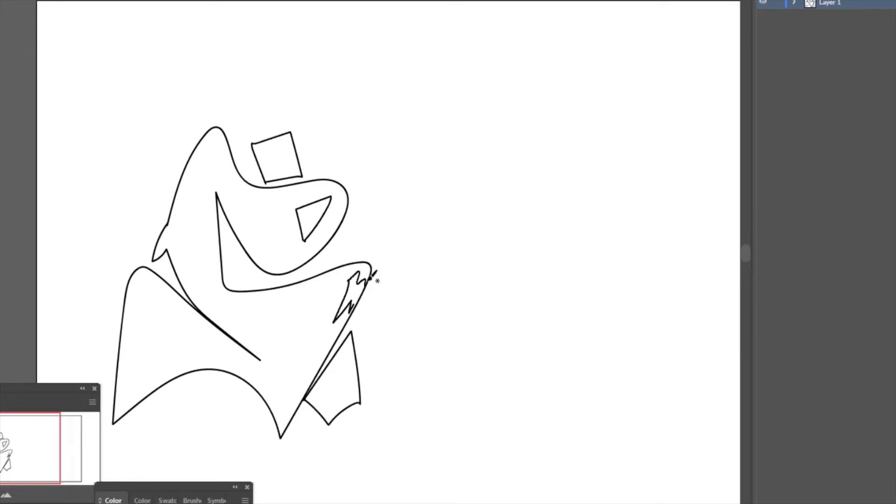
mouse_move(336, 180)
mouse_down()
mouse_move(494, 180)
mouse_move(406, 245)
mouse_up()
mouse_move(392, 213)
mouse_down()
mouse_move(524, 322)
mouse_move(360, 388)
mouse_up()
Draw the top rectangle, bracket, flag, diamond, a curved line, and the ovals and bubbles at left
drag(416, 170, 462, 174)
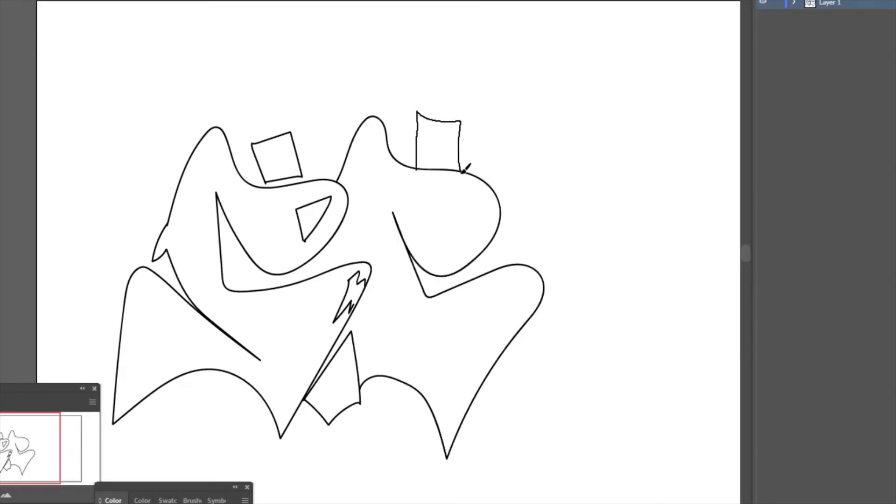
drag(437, 275, 481, 255)
drag(519, 367, 494, 364)
mouse_move(481, 178)
mouse_down()
mouse_move(488, 111)
mouse_move(508, 265)
mouse_up()
mouse_move(530, 320)
mouse_down()
mouse_move(586, 373)
mouse_move(518, 333)
mouse_up()
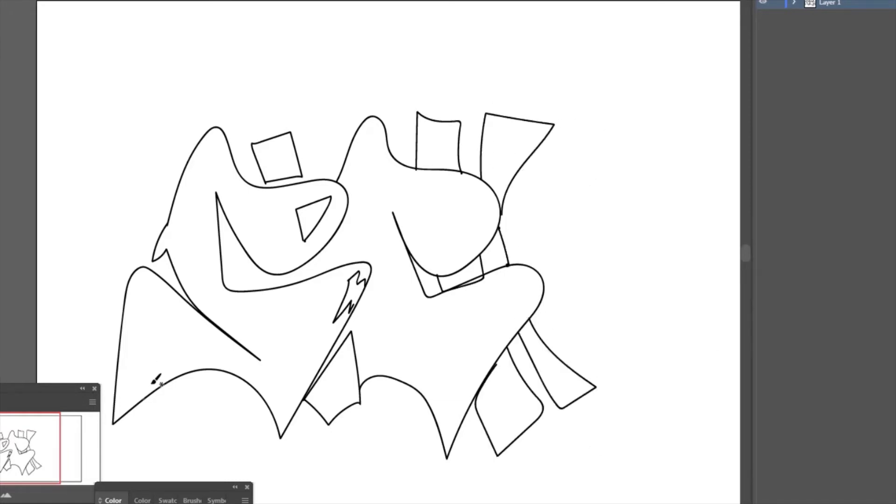
drag(161, 384, 158, 436)
drag(168, 177, 165, 226)
drag(132, 179, 133, 202)
Add the zigzag, detail lines, hook with wing and drop shape, then a new layer and colour
drag(301, 224, 329, 199)
drag(496, 366, 501, 442)
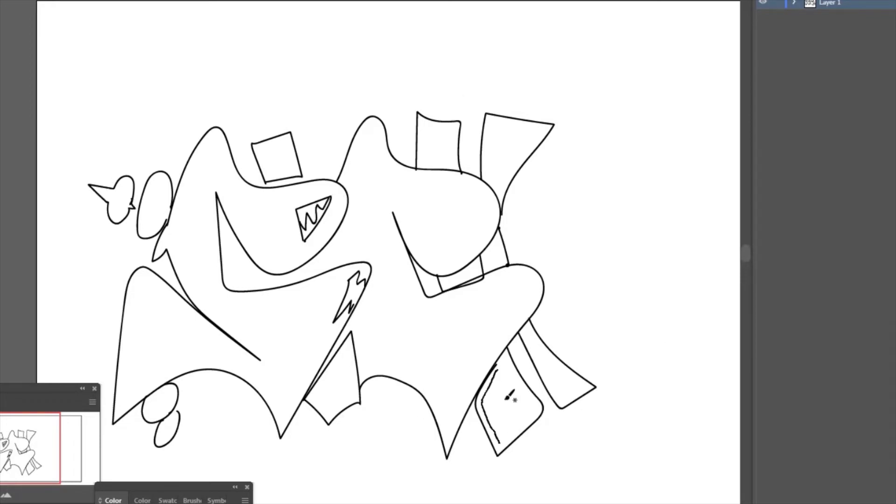
drag(502, 383, 507, 435)
drag(507, 396, 511, 429)
drag(527, 335, 565, 399)
drag(532, 156, 581, 373)
drag(621, 325, 628, 343)
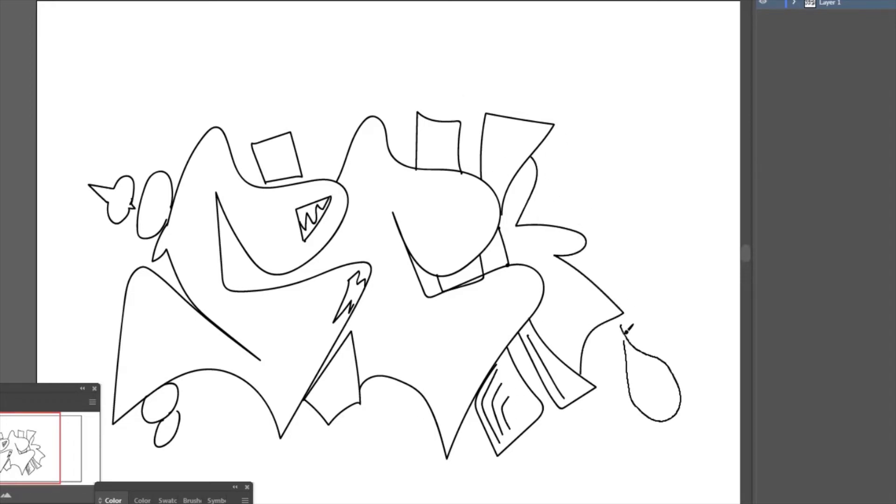
drag(367, 282, 427, 352)
drag(355, 319, 433, 359)
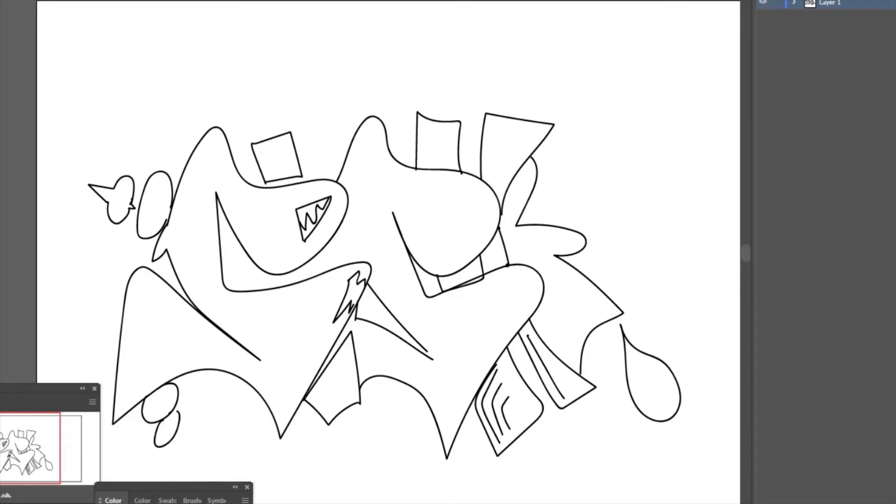
key(ctrl+l)
drag(461, 276, 467, 282)
Fill the first letter and the small square above it with yellow-green
click(588, 148)
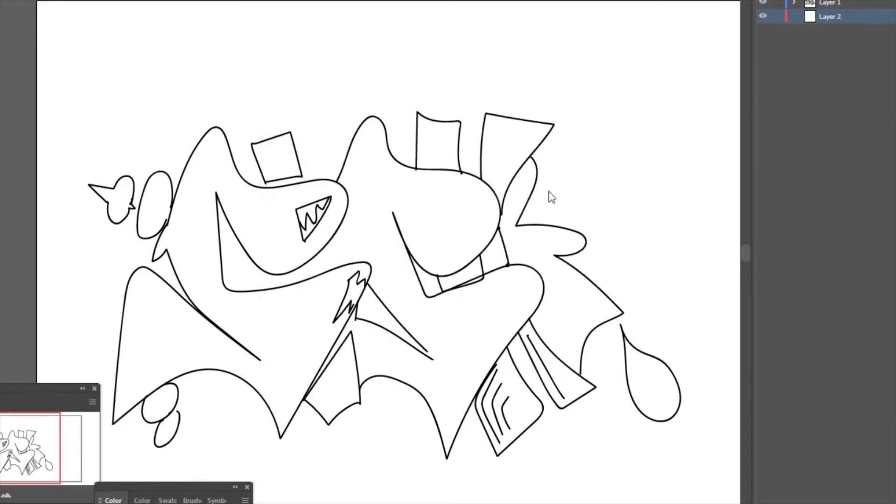
mouse_move(259, 358)
mouse_down()
mouse_move(221, 292)
mouse_move(261, 367)
mouse_up()
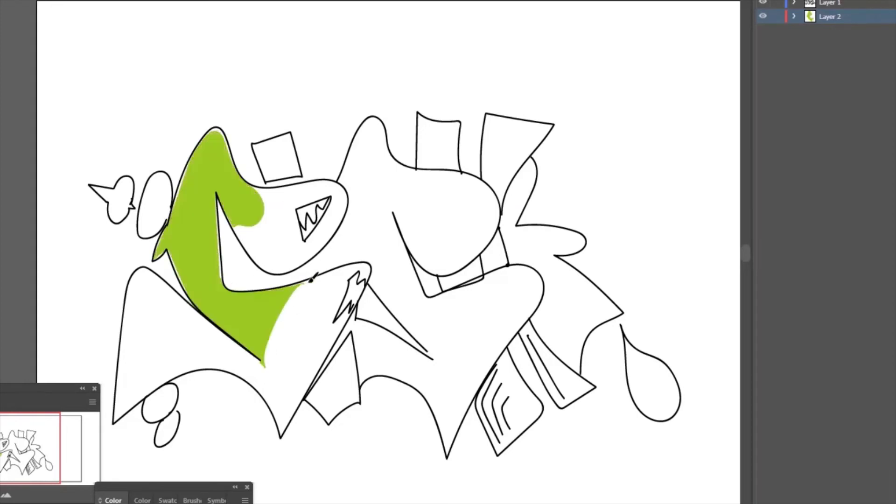
drag(362, 267, 255, 361)
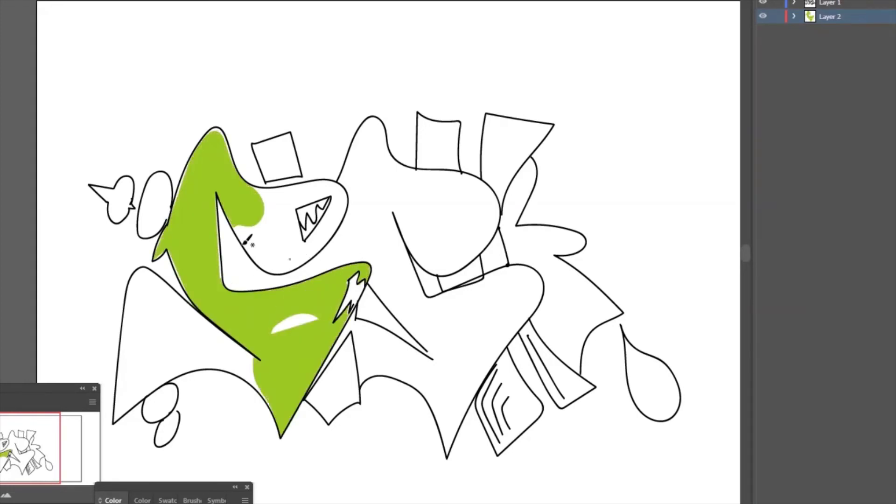
mouse_move(219, 326)
mouse_down()
mouse_move(204, 309)
mouse_move(287, 317)
mouse_up()
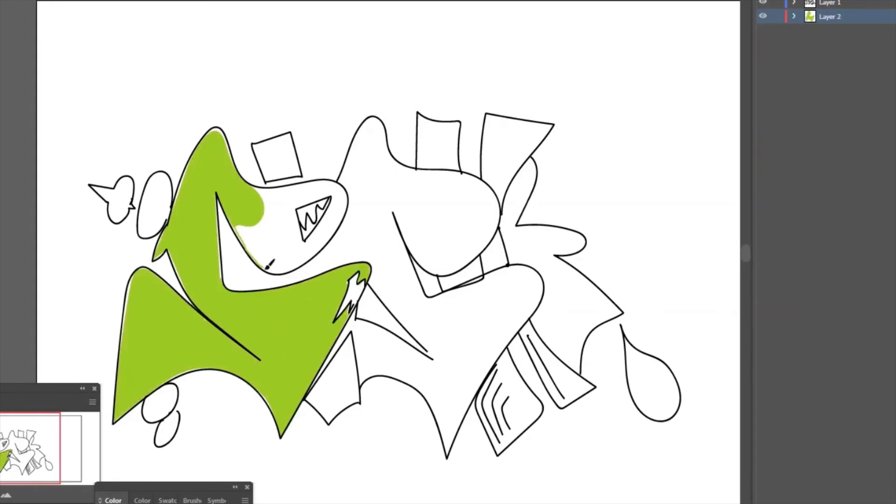
drag(236, 225, 235, 214)
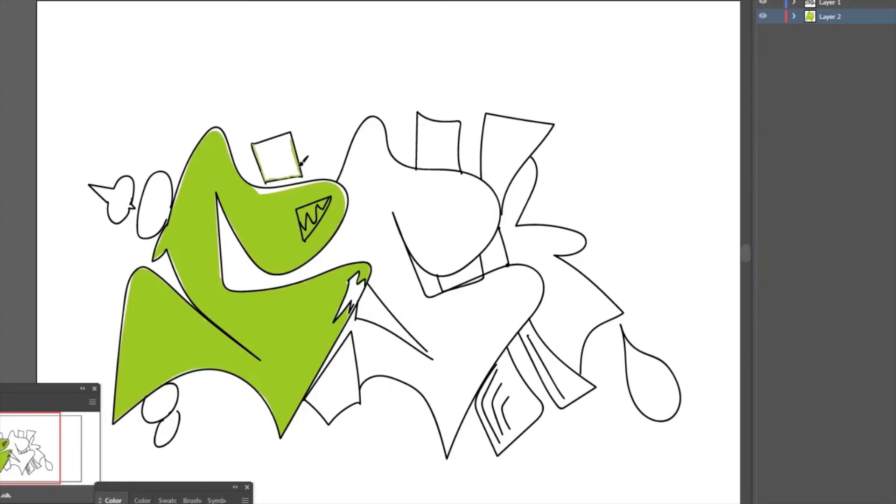
drag(301, 161, 255, 144)
drag(350, 334, 333, 360)
Fill the lower section, the middle letter and the tall rectangles yellow-green
drag(357, 400, 351, 332)
drag(351, 260, 404, 240)
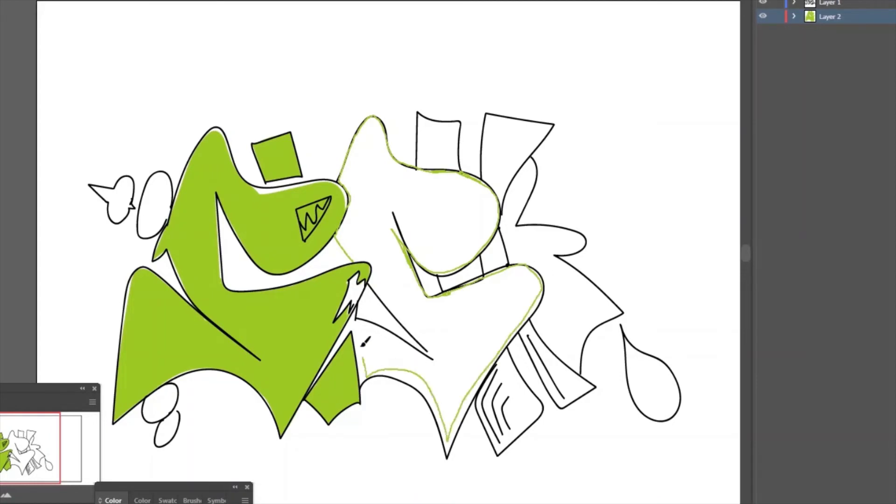
drag(404, 240, 396, 287)
mouse_move(419, 169)
mouse_down()
mouse_move(459, 125)
mouse_move(420, 168)
mouse_up()
drag(489, 180, 536, 127)
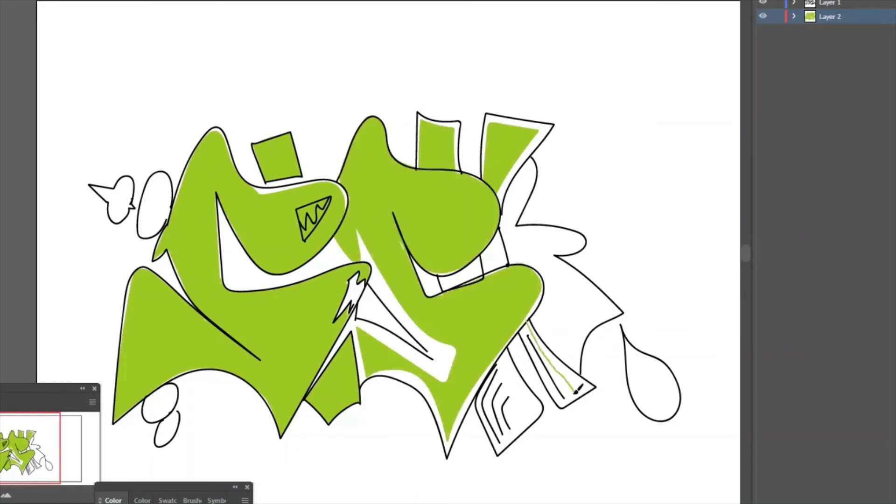
Fill the lower parallelogram pieces, right-hand piece and drop green, then add Layer 3
drag(527, 336, 571, 389)
drag(504, 348, 523, 434)
mouse_move(541, 320)
mouse_down()
mouse_move(553, 247)
mouse_move(509, 187)
mouse_up()
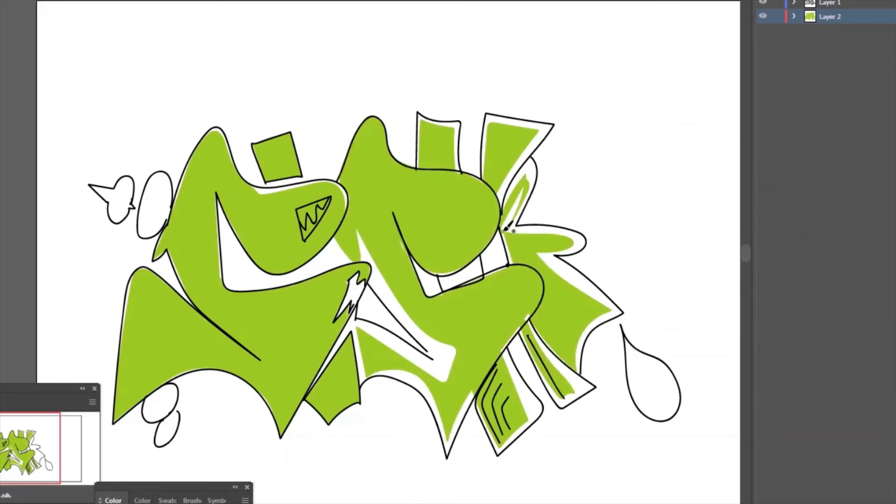
drag(635, 362, 653, 406)
key(ctrl+l)
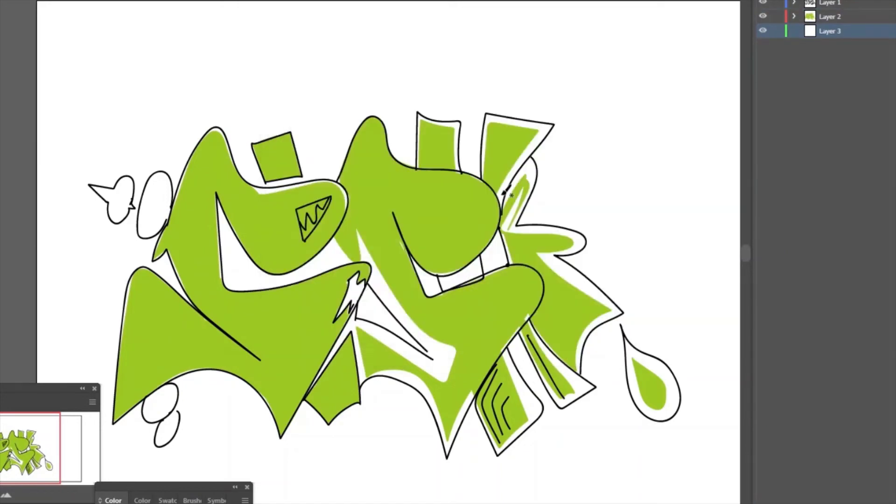
Paint purple accents along the letter edges, spike gap, ovals, head shape and drop
mouse_move(541, 131)
mouse_down()
mouse_move(498, 208)
mouse_move(483, 275)
mouse_up()
key(ctrl+z)
mouse_move(530, 315)
mouse_down()
mouse_move(593, 388)
mouse_move(522, 322)
mouse_up()
drag(348, 205, 256, 191)
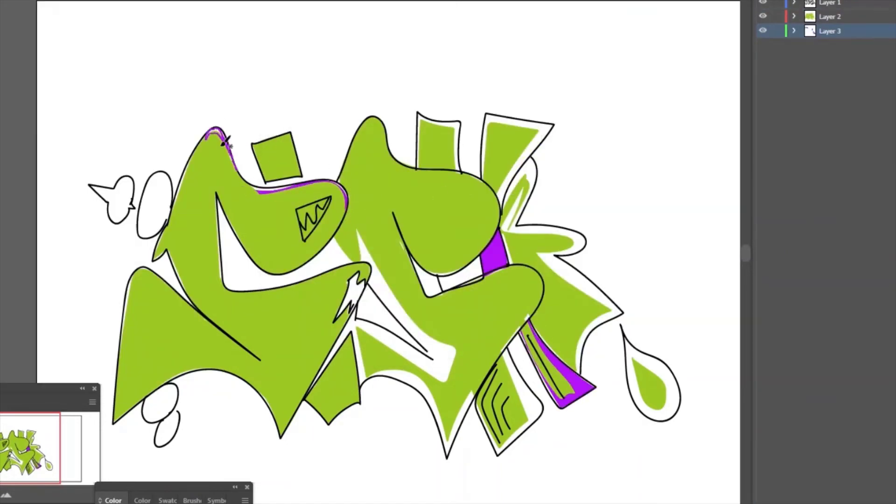
drag(132, 276, 120, 367)
mouse_move(362, 275)
mouse_down()
mouse_move(343, 318)
mouse_move(420, 348)
mouse_up()
drag(168, 173, 129, 207)
drag(628, 336, 630, 359)
mouse_move(174, 380)
mouse_down()
mouse_move(183, 410)
mouse_move(163, 438)
mouse_up()
On a new layer, paint orange #F79014 into the left letter's gaps and along the right letter's edges
key(ctrl+l)
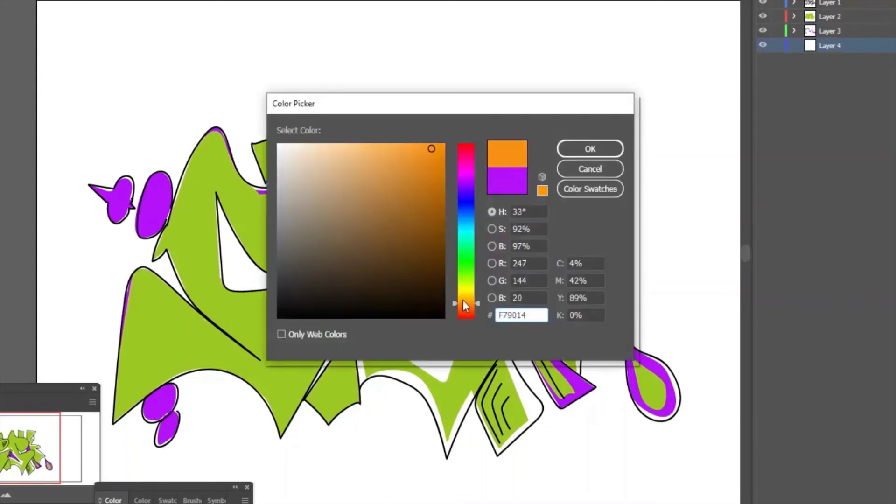
click(419, 145)
key(Return)
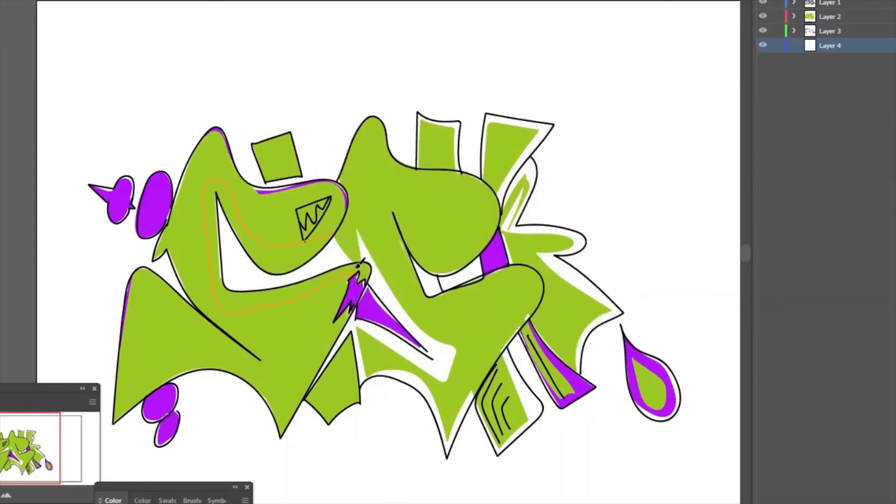
mouse_move(360, 264)
mouse_down()
mouse_move(362, 236)
mouse_move(386, 213)
mouse_up()
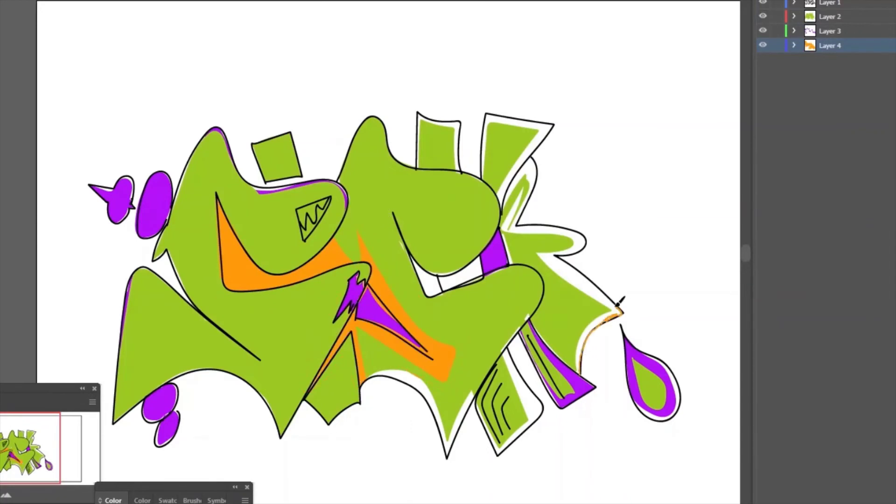
drag(620, 302, 544, 255)
drag(588, 236, 511, 228)
Paint orange up the right letter's left edge and into the rectangle and middle-letter gaps
drag(532, 161, 513, 221)
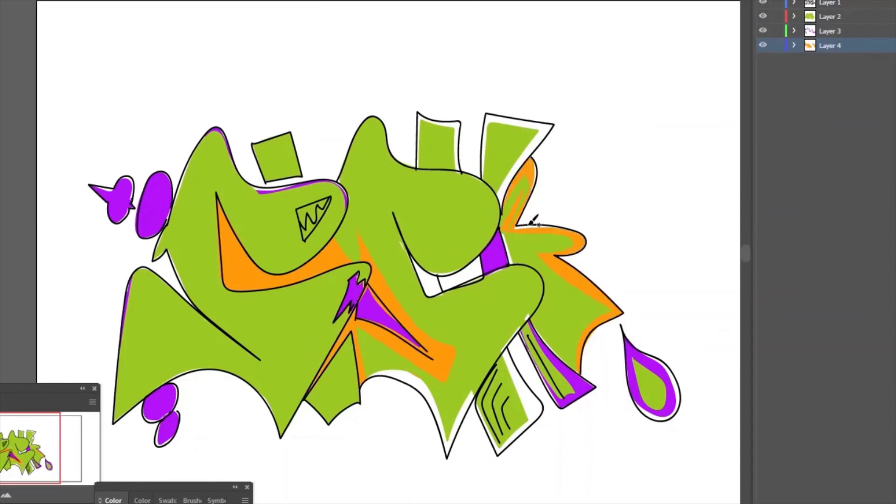
drag(451, 134, 420, 164)
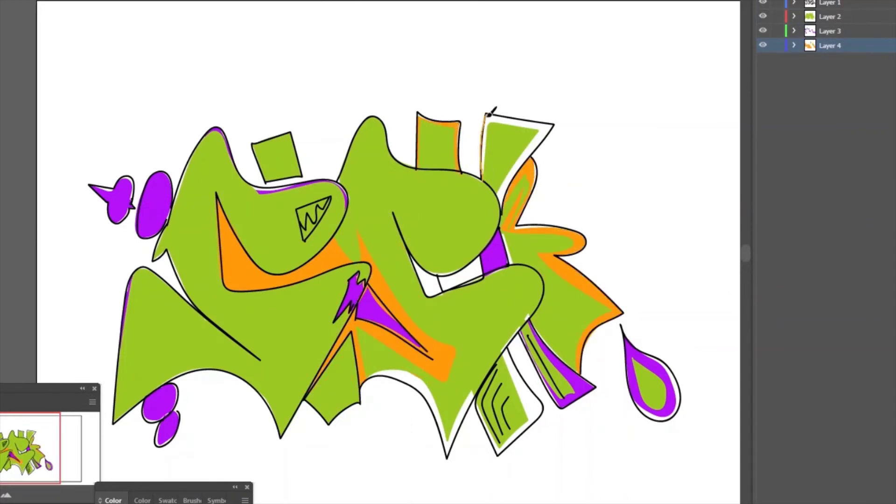
drag(485, 173, 496, 161)
drag(485, 273, 422, 292)
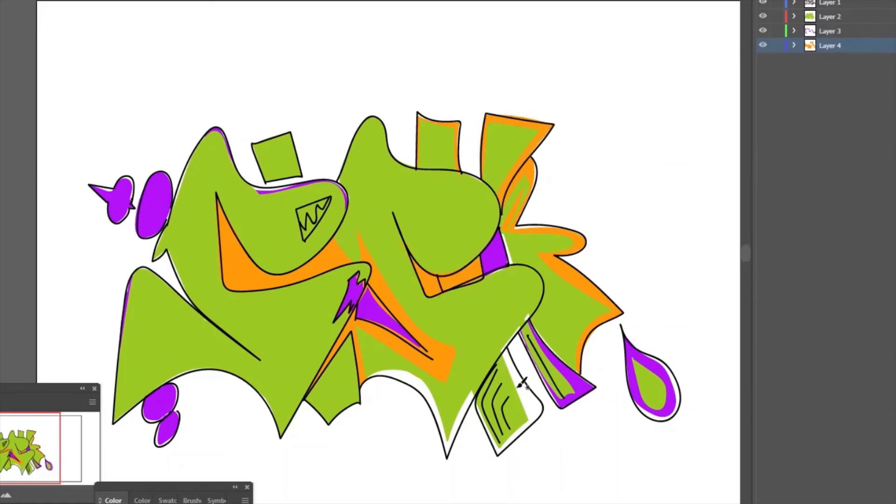
On a new layer, shade the lower-left letter, lower diagonal and W triangle in dark green
click(592, 146)
key(ctrl+l)
drag(217, 355, 125, 408)
drag(332, 327, 288, 411)
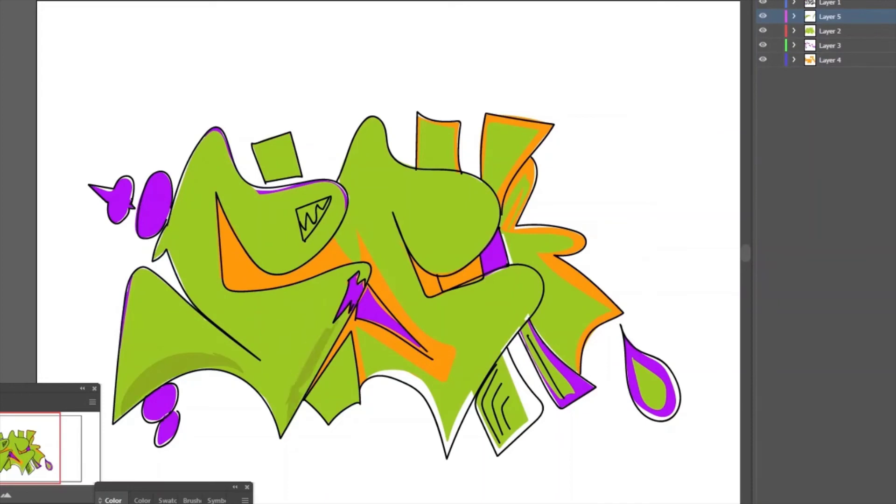
drag(345, 406, 350, 331)
drag(336, 206, 292, 264)
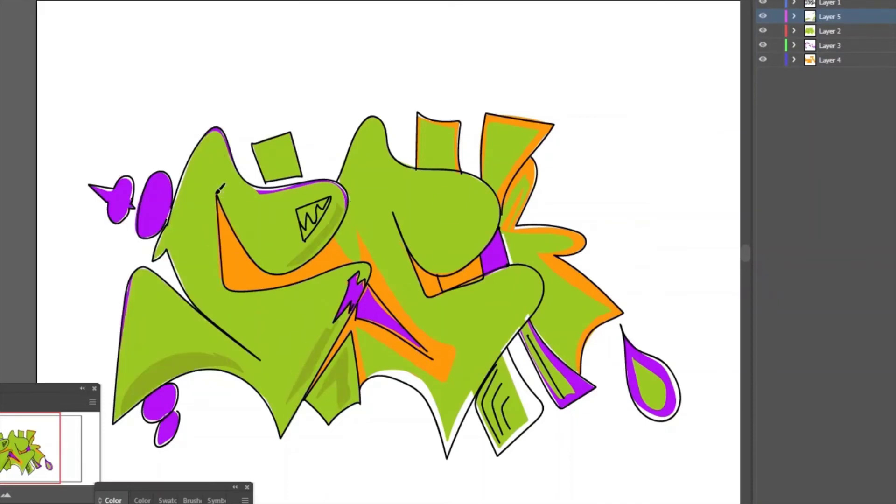
drag(217, 186, 302, 287)
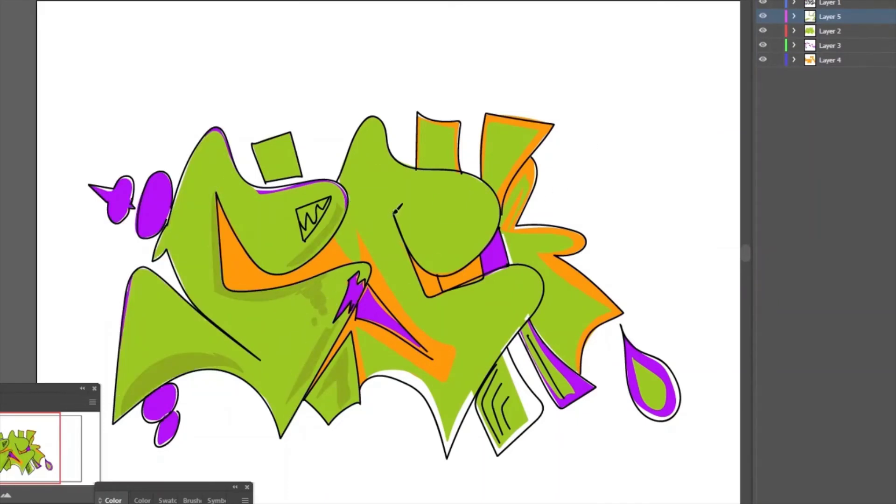
Shade the middle letter's inner and bottom edges, the white strip and the top and right shapes
drag(490, 273, 494, 275)
drag(483, 368, 364, 373)
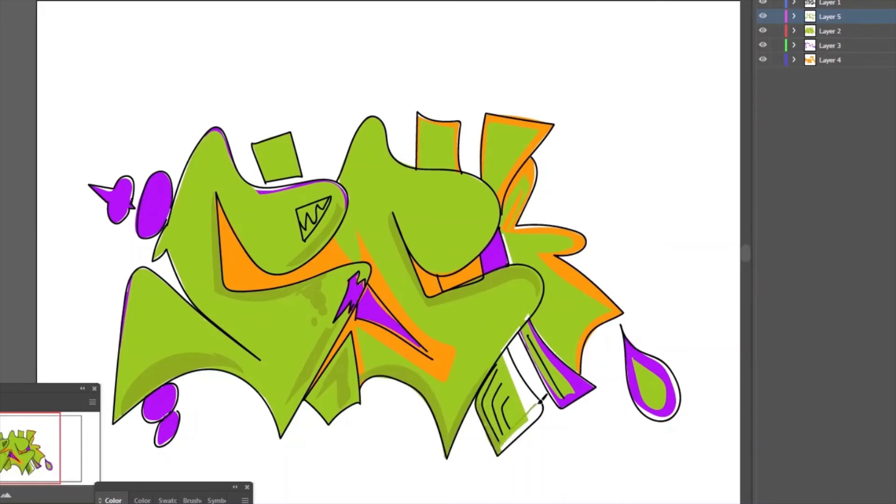
drag(527, 401, 506, 350)
drag(478, 275, 484, 259)
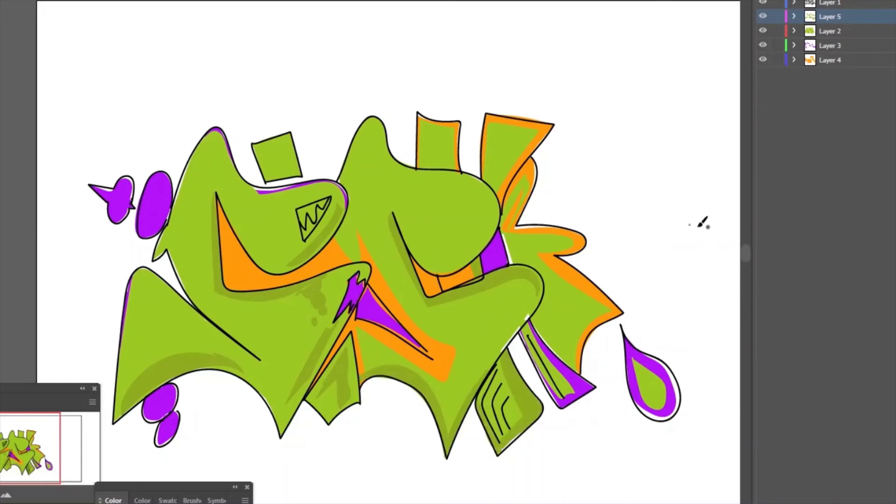
drag(447, 287, 445, 288)
drag(452, 136, 446, 161)
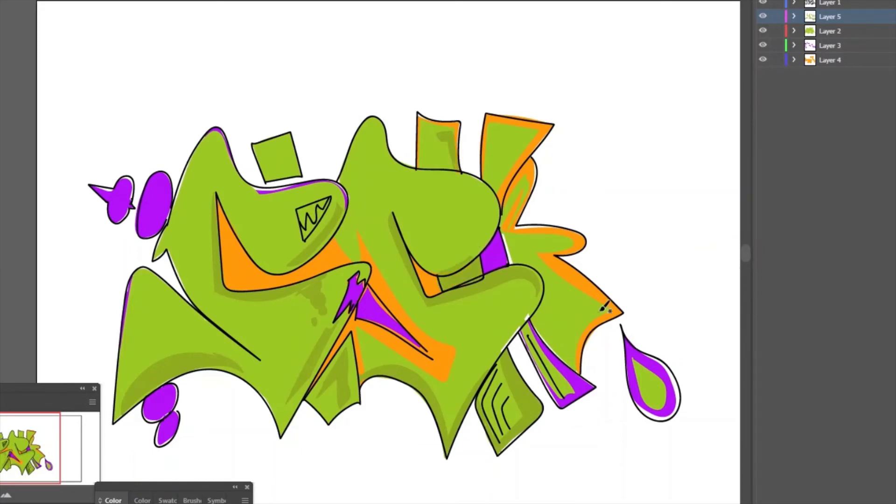
drag(578, 311, 569, 350)
Add dark green shading to the right letter, teardrop, small top square and middle shape's top
drag(560, 236, 527, 243)
drag(650, 367, 654, 399)
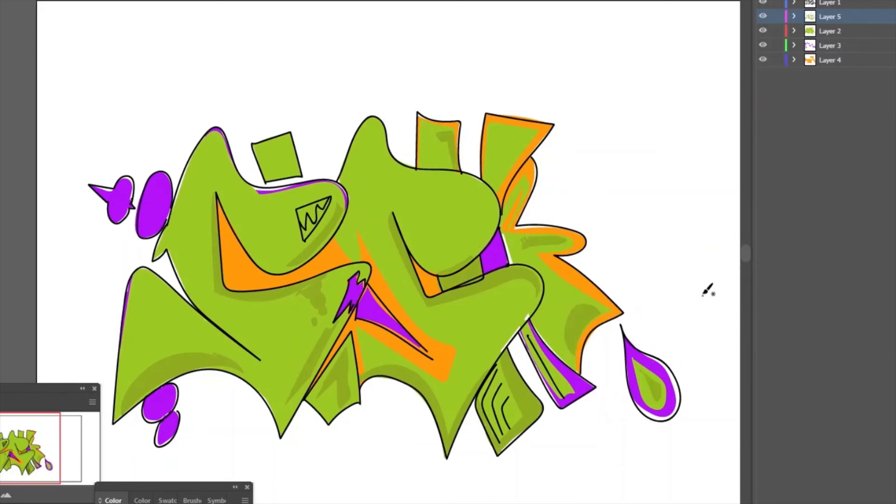
drag(276, 149, 293, 164)
drag(360, 135, 348, 182)
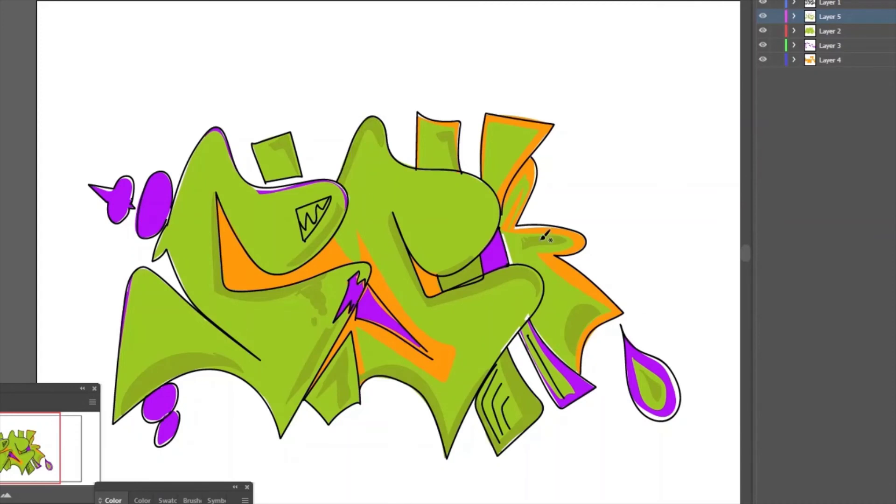
drag(507, 350, 544, 304)
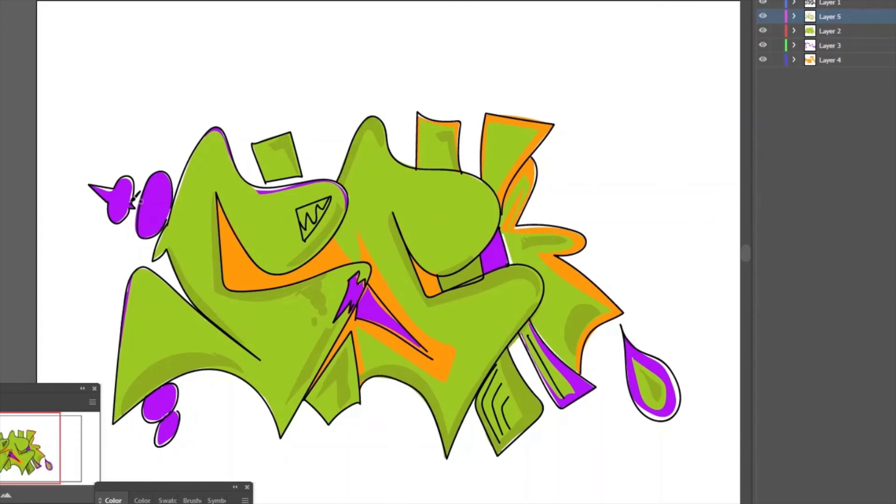
double_click(14, 140)
On a new layer, paint light green CBED3A highlights on the left, middle and right shapes
key(Return)
key(ctrl+l)
drag(191, 185, 208, 280)
drag(243, 314, 285, 373)
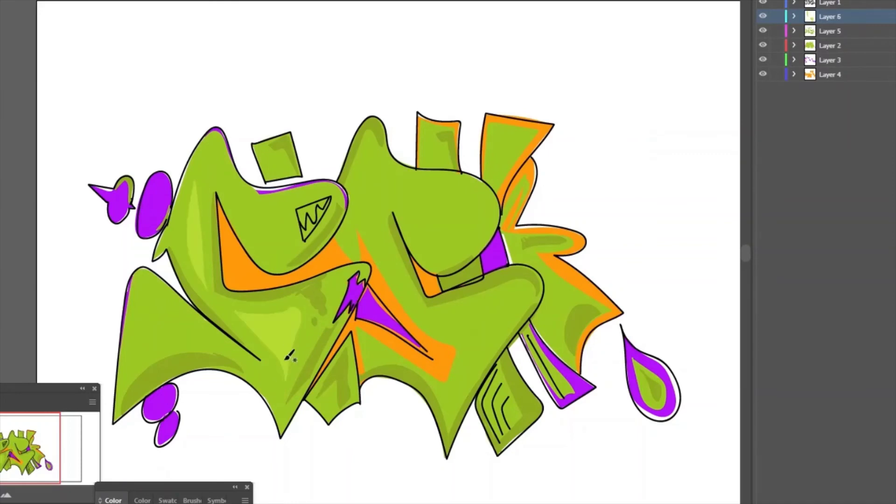
drag(135, 317, 234, 368)
drag(373, 210, 406, 303)
drag(424, 185, 471, 247)
drag(444, 317, 518, 276)
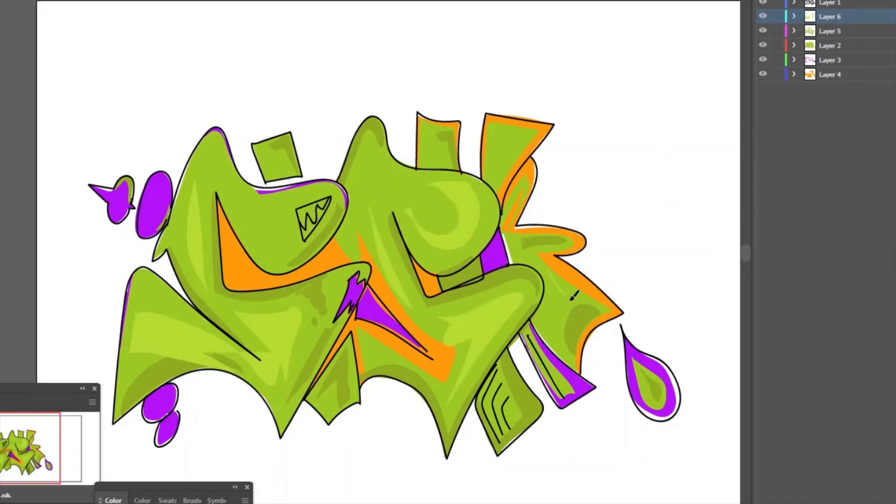
drag(574, 275, 550, 327)
drag(536, 236, 513, 252)
Highlight the upper shape, small top rectangle, upper-left shape and M area
drag(506, 128, 495, 177)
drag(434, 140, 436, 163)
drag(276, 161, 282, 177)
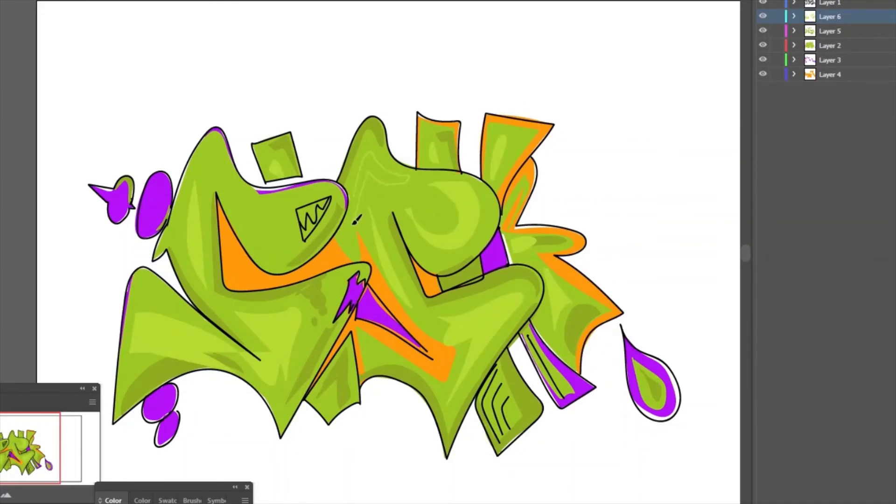
drag(406, 175, 357, 219)
drag(275, 180, 230, 236)
drag(236, 140, 203, 170)
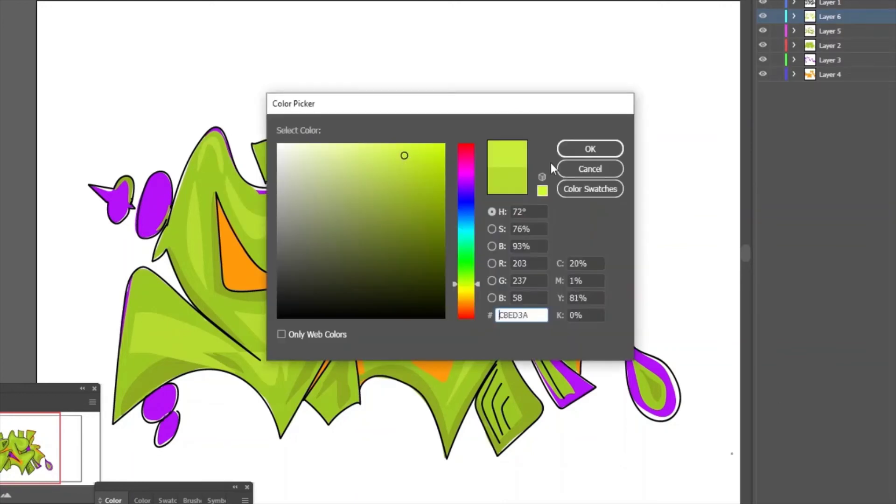
Adjust the highlight green and add more highlights on the middle, right and lower-left shapes
click(567, 165)
drag(283, 319, 266, 367)
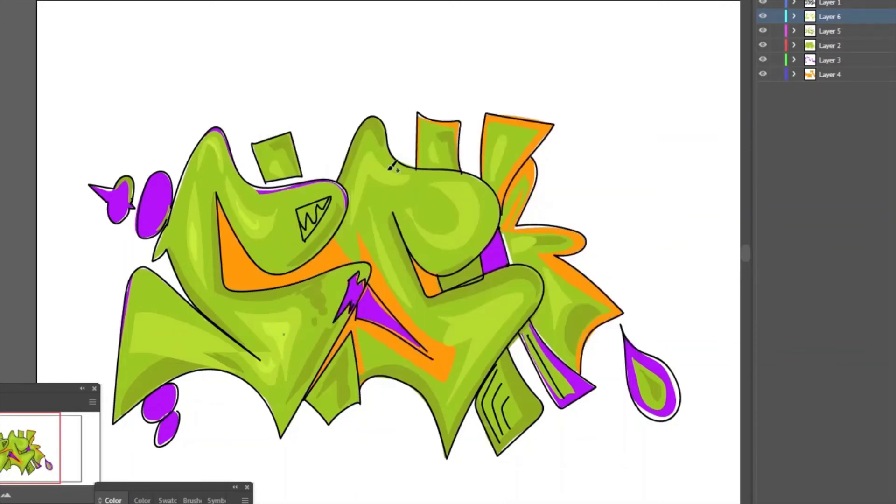
drag(466, 196, 462, 235)
drag(476, 355, 495, 310)
drag(558, 273, 560, 304)
drag(503, 160, 497, 149)
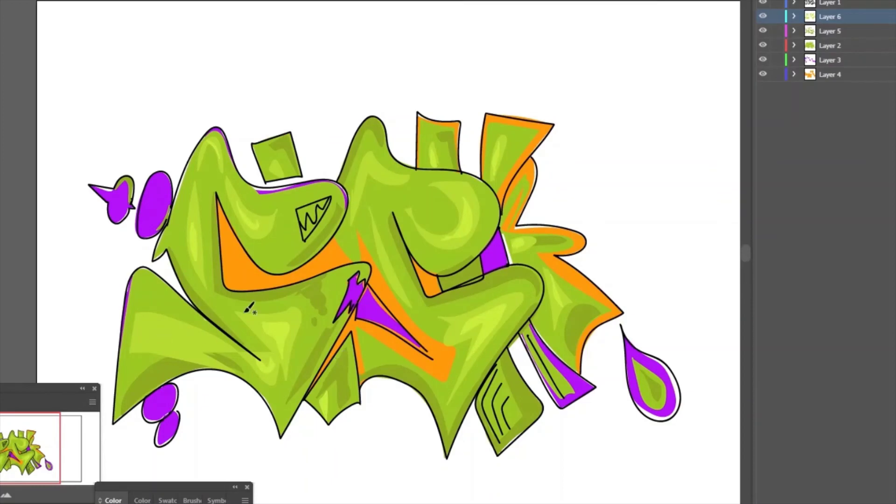
drag(129, 324, 202, 356)
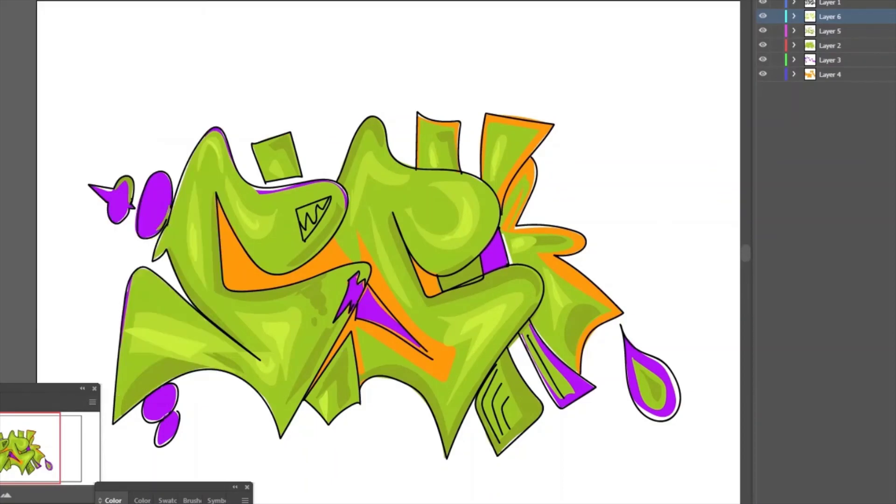
Fill the teardrop's right edge and the W-shaped teeth solid purple on new layers
key(ctrl+l)
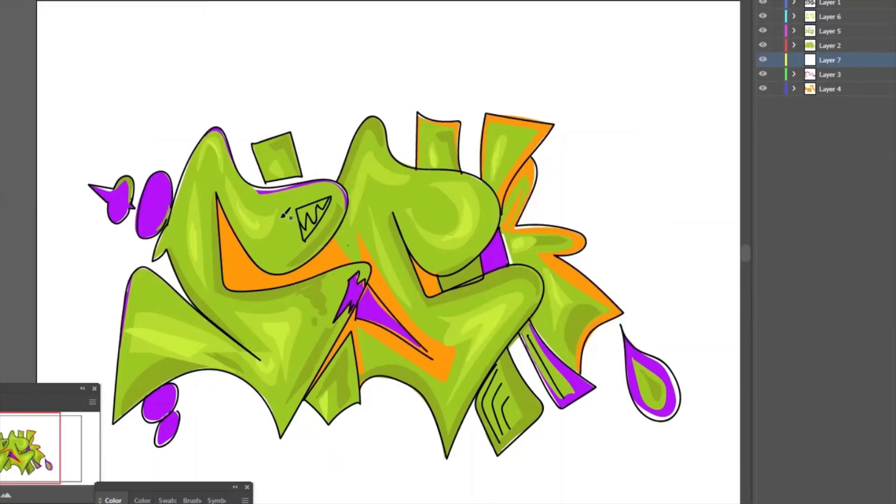
drag(121, 187, 132, 178)
key(ctrl+z)
key(ctrl+z)
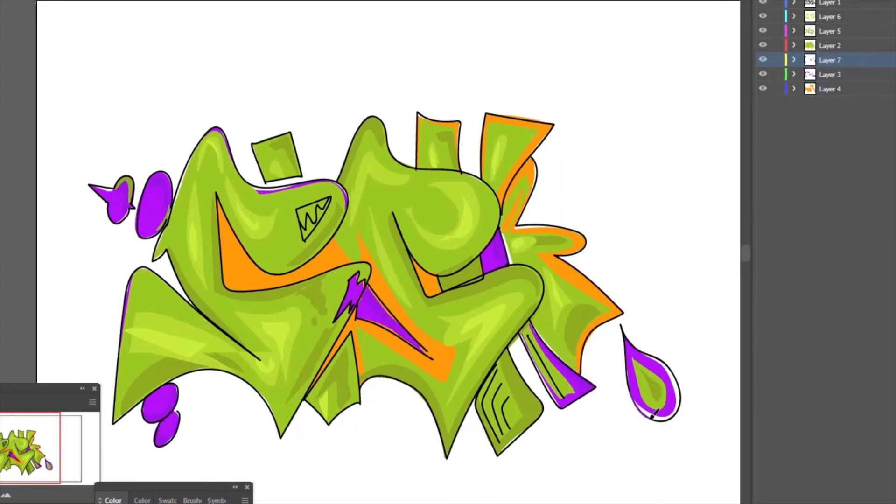
drag(652, 414, 633, 330)
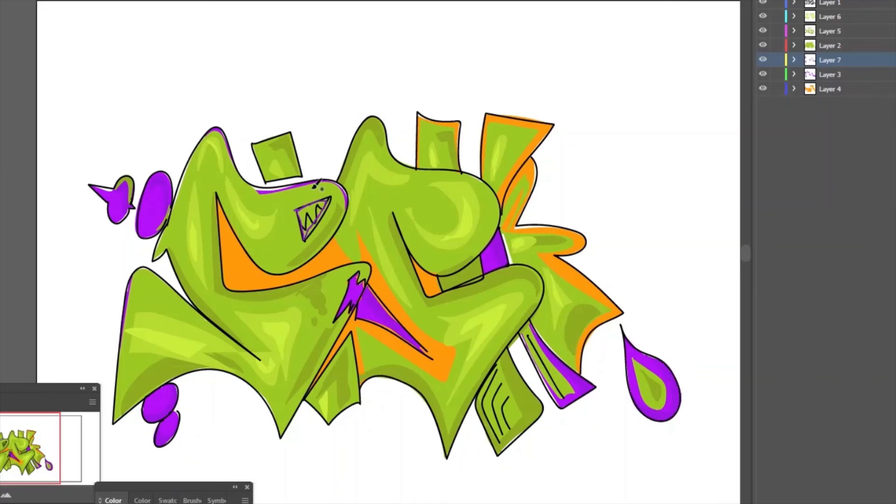
key(ctrl+l)
mouse_move(303, 234)
mouse_down()
mouse_move(326, 206)
mouse_move(307, 192)
mouse_up()
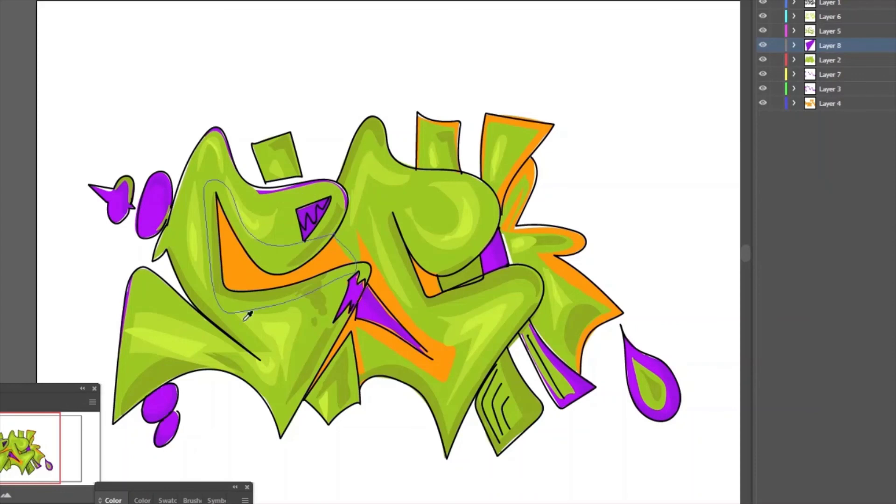
Add Layers 9–11, moving Layer 9 just above Layer 4
click(592, 146)
key(ctrl+l)
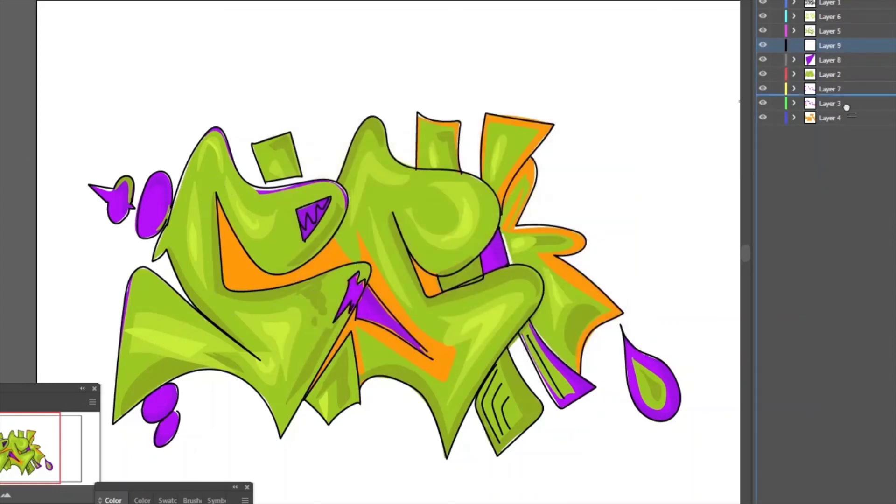
drag(830, 45, 830, 111)
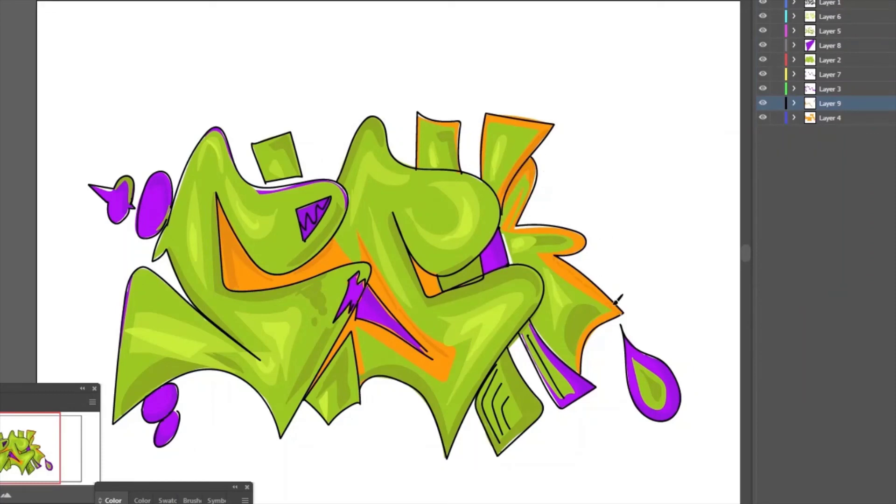
key(ctrl+l)
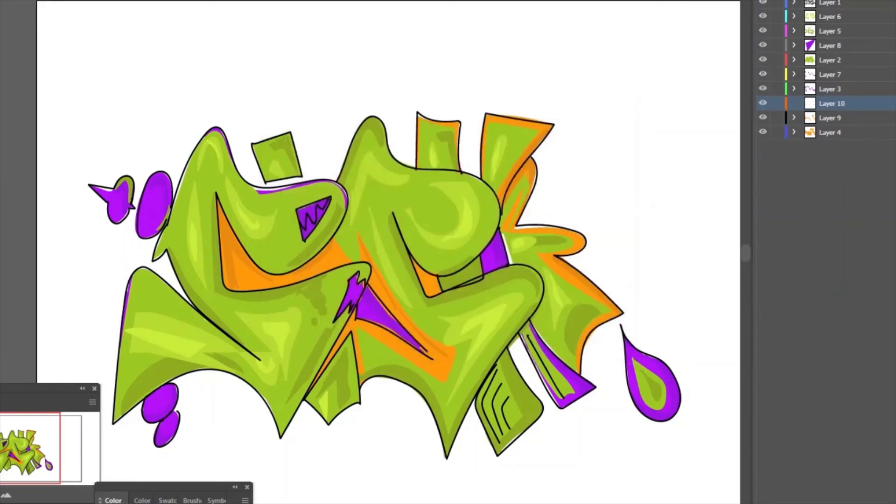
key(ctrl+l)
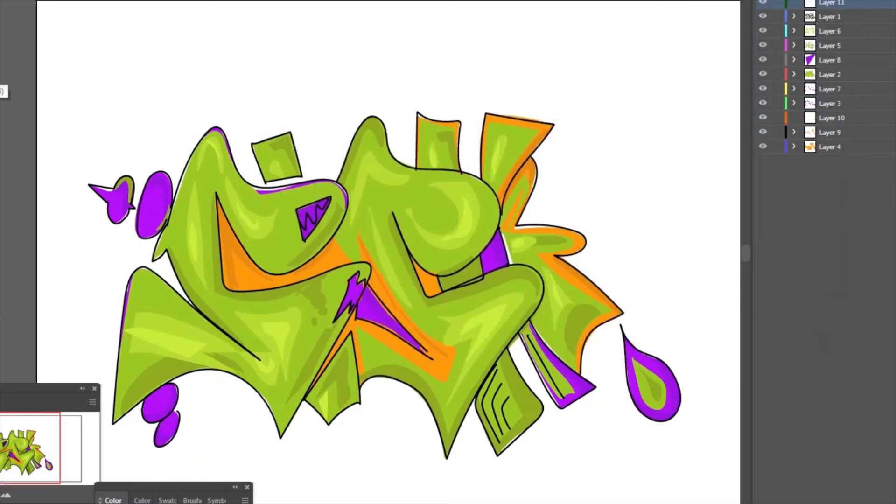